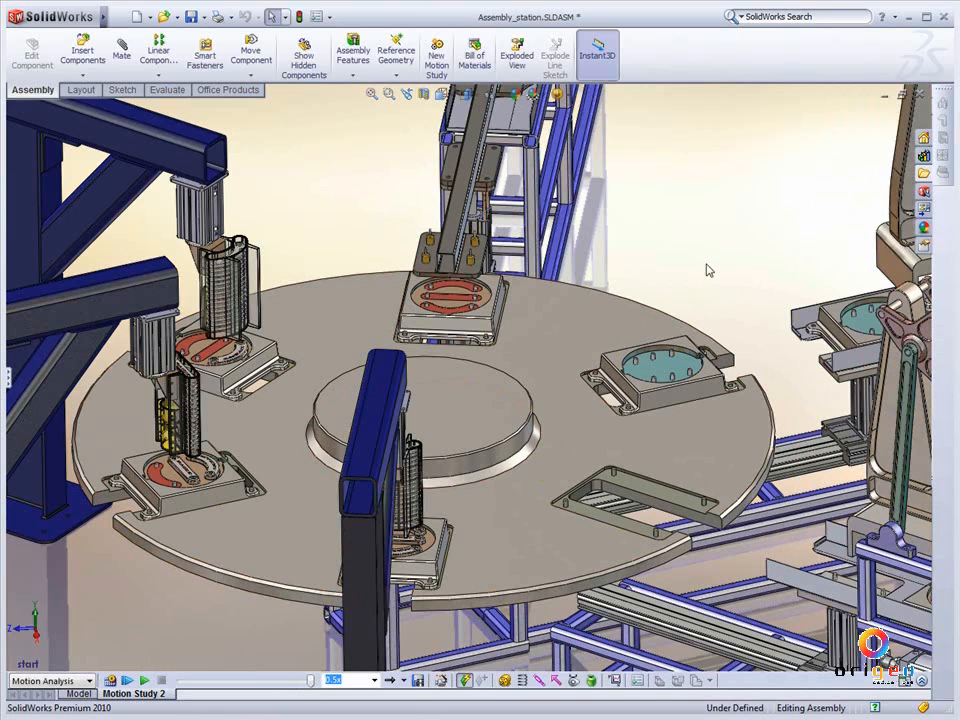
Switch to the Base_Feeder_demo assembly and display its Demo motion study in the event-based task view.
key(ctrl+Tab)
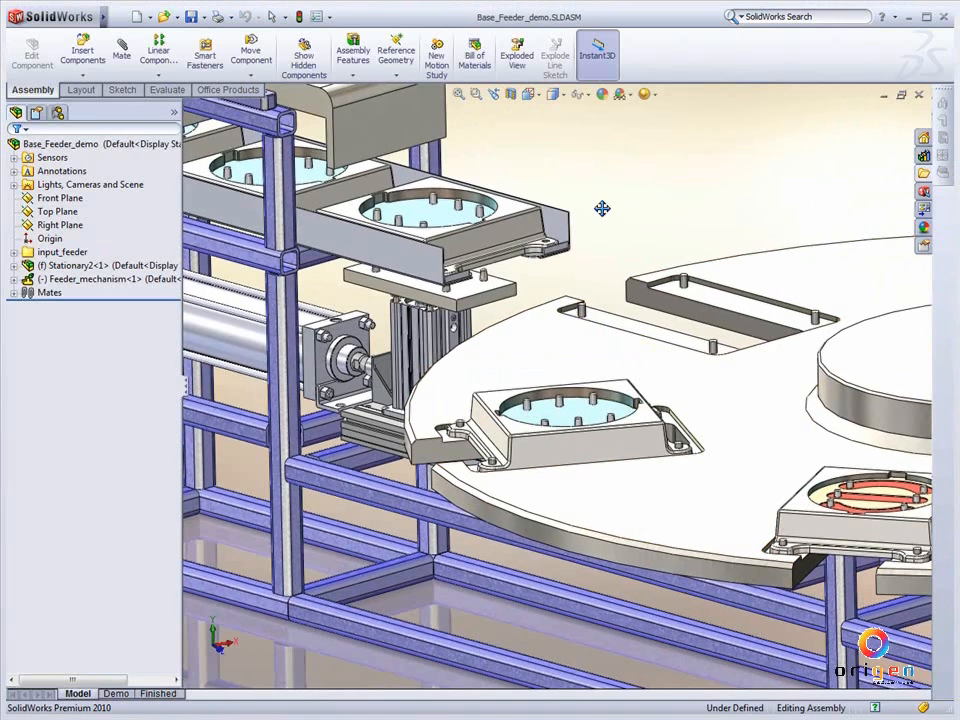
ctrl+middle_drag(602, 212, 601, 238)
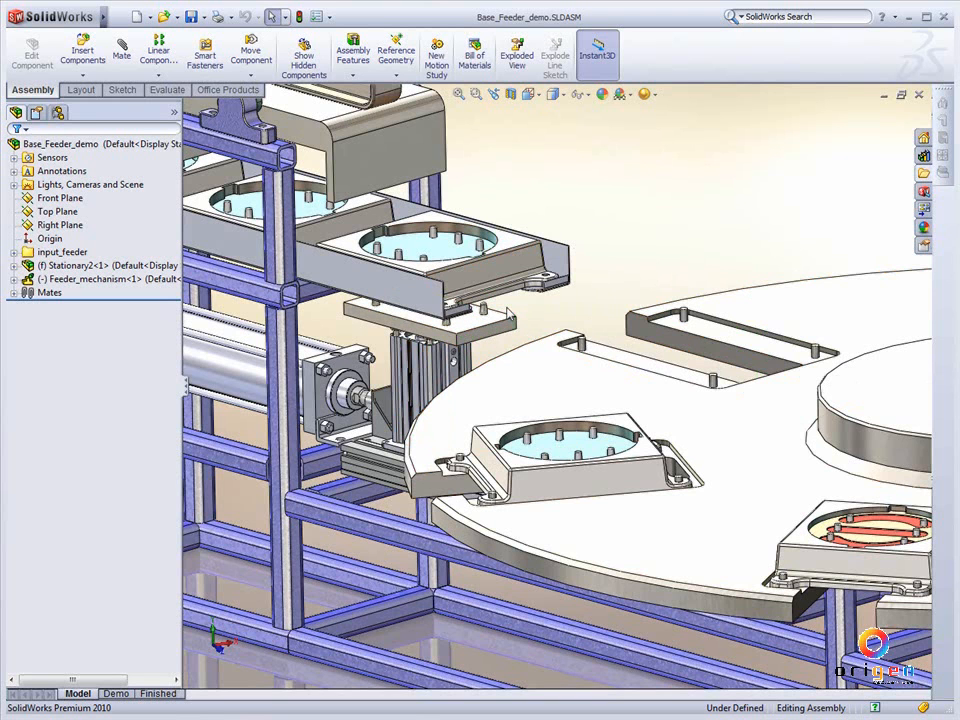
click(115, 694)
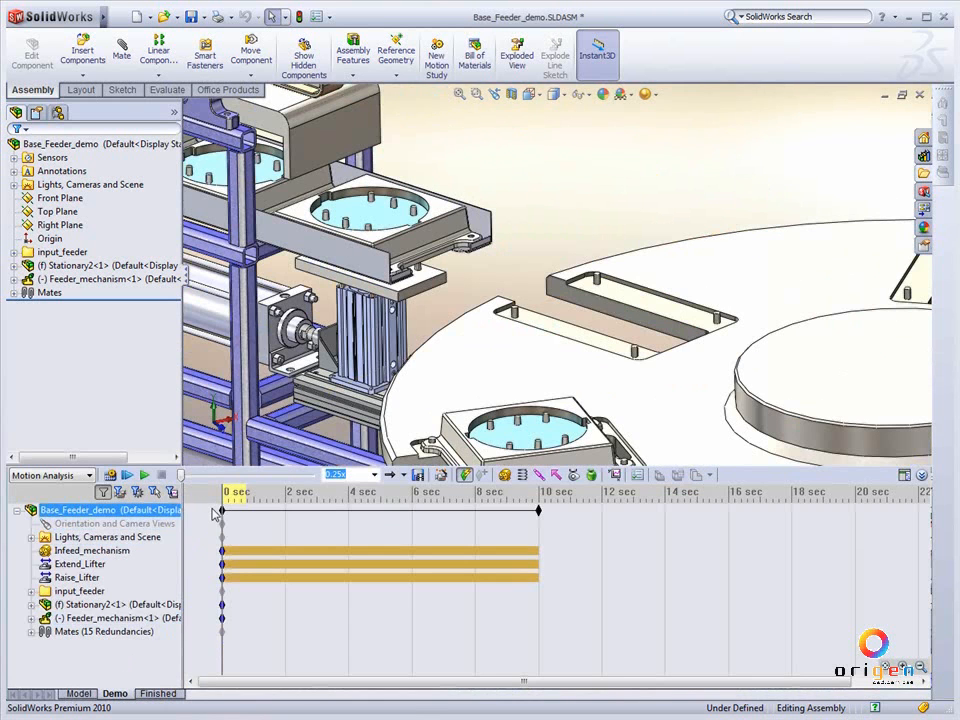
click(906, 477)
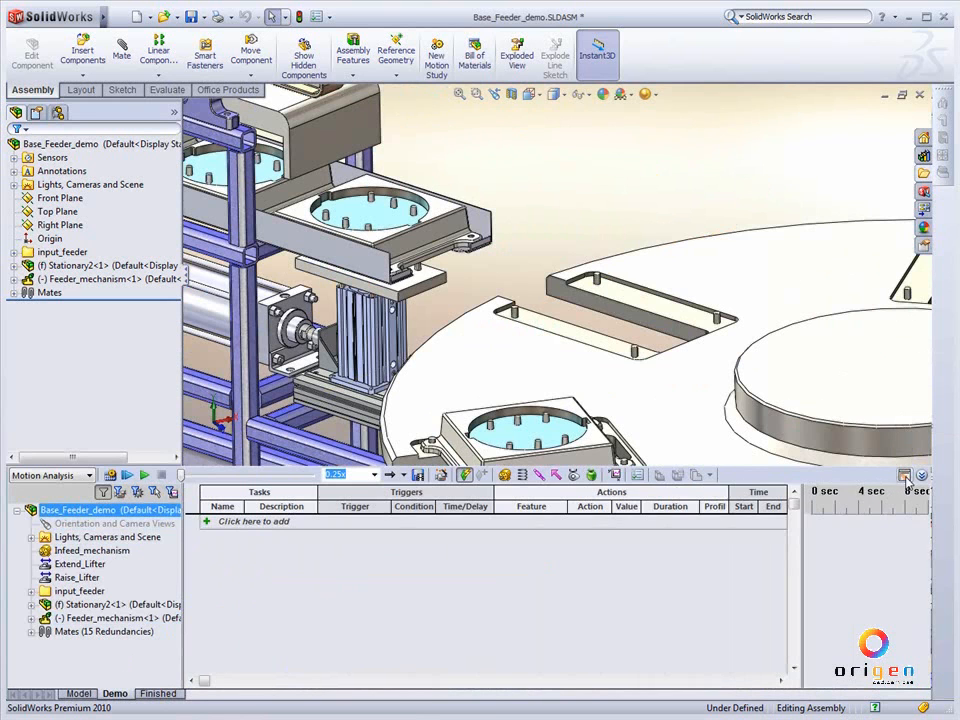
Add a first task described as "Raise lifter" with a time trigger at 0 s.
click(268, 523)
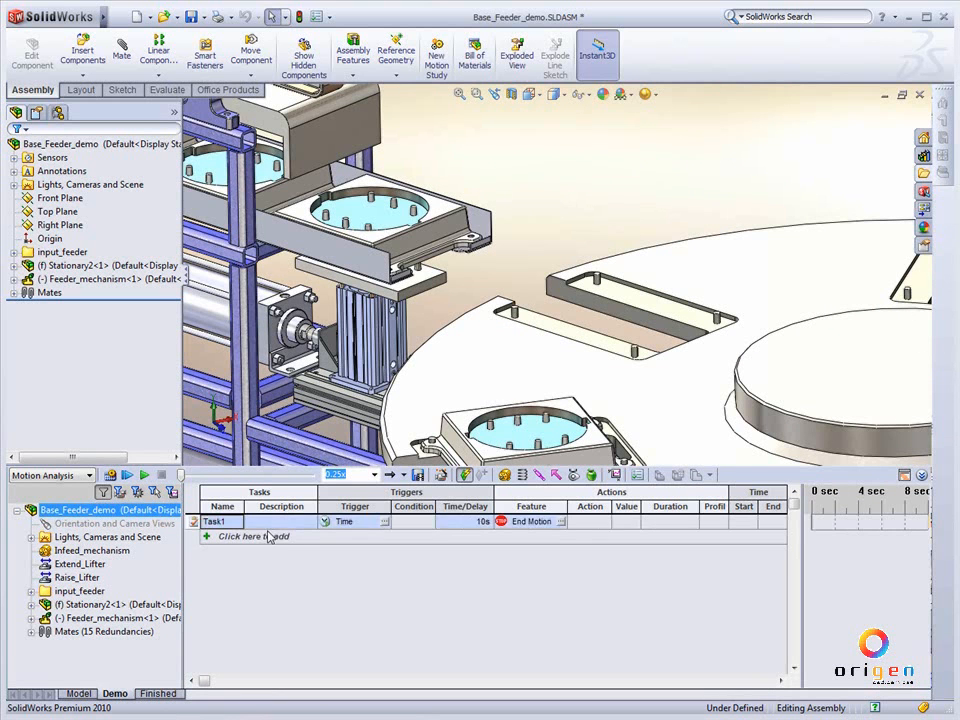
click(286, 521)
click(436, 526)
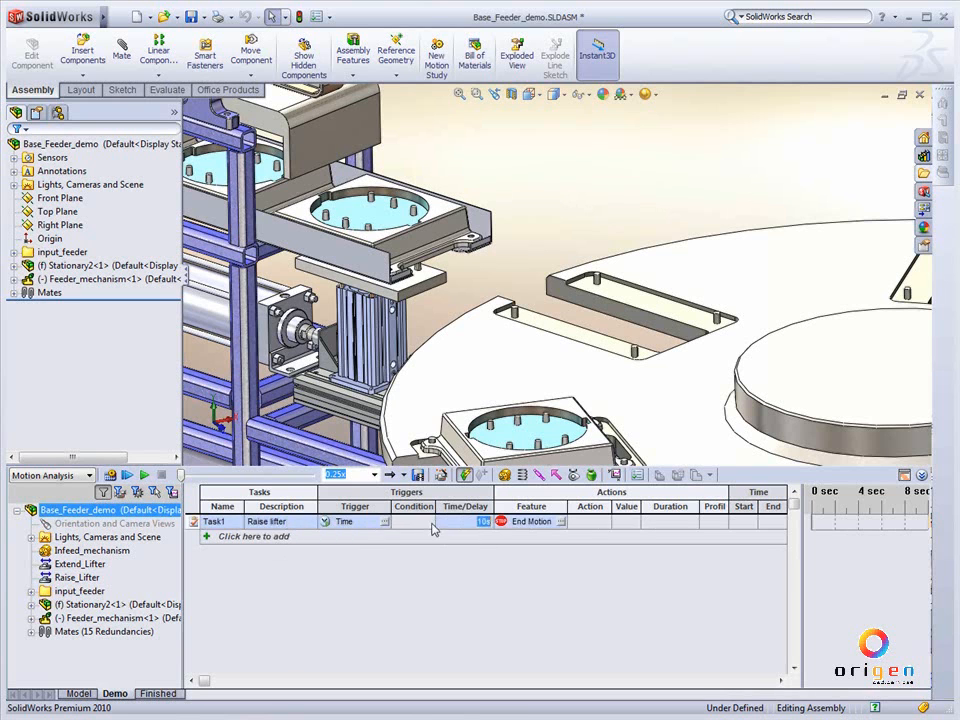
click(490, 521)
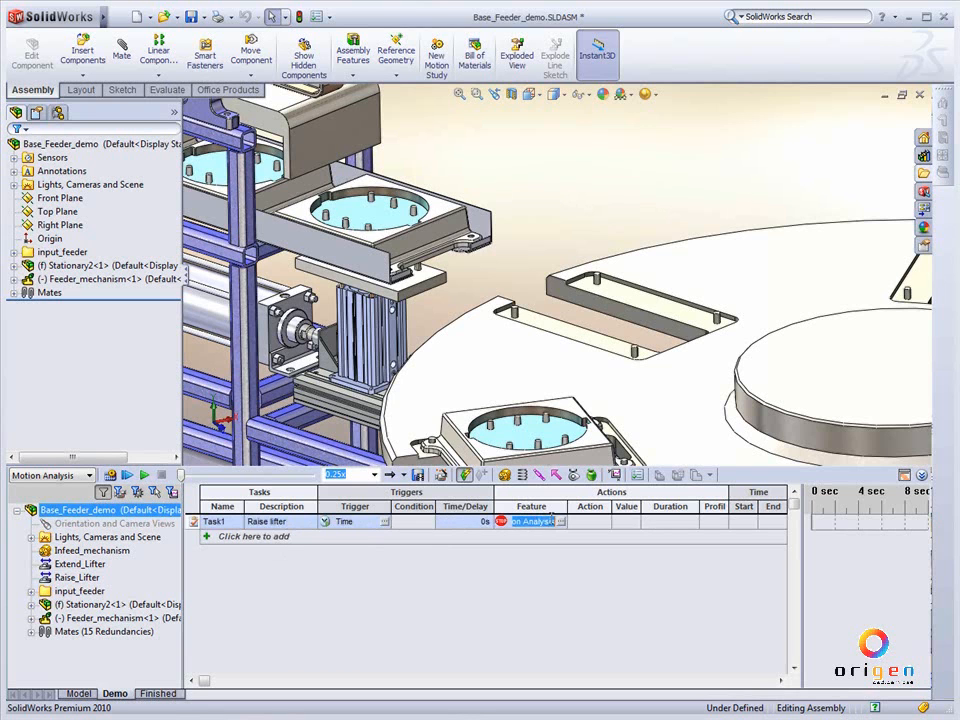
Assign the Raise_Lifter motor to the Raise lifter task with the Change action.
click(561, 522)
click(401, 276)
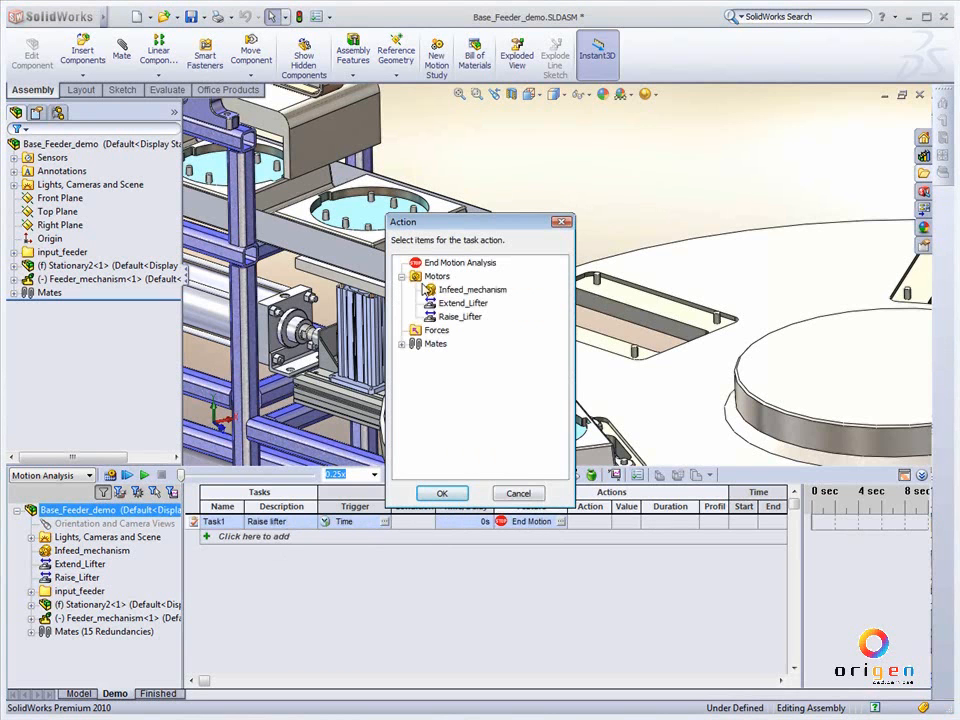
click(460, 316)
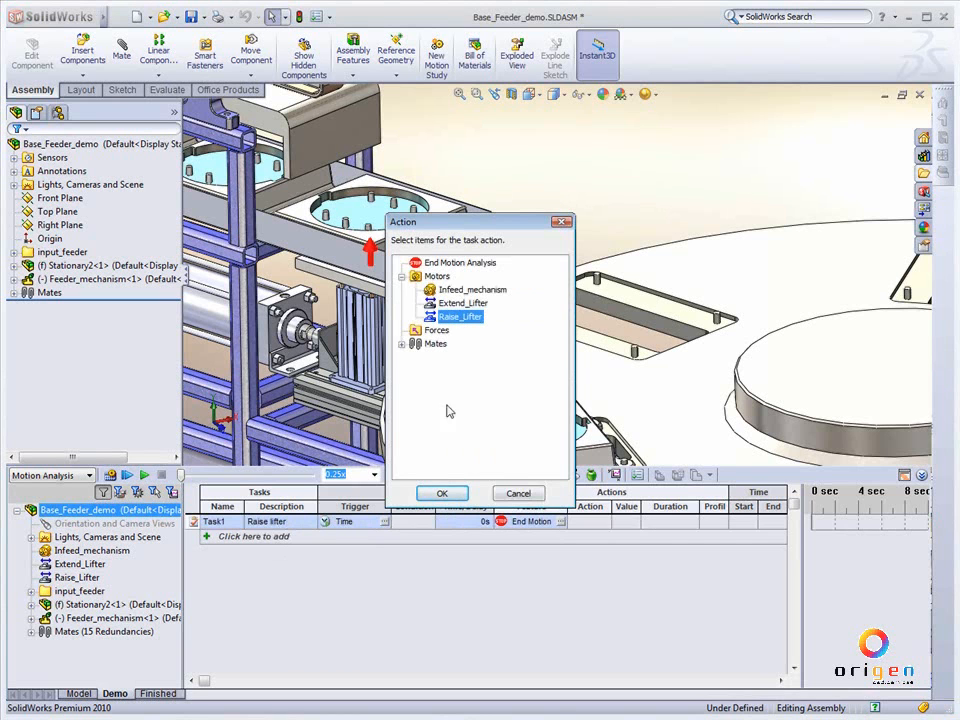
click(444, 495)
click(585, 521)
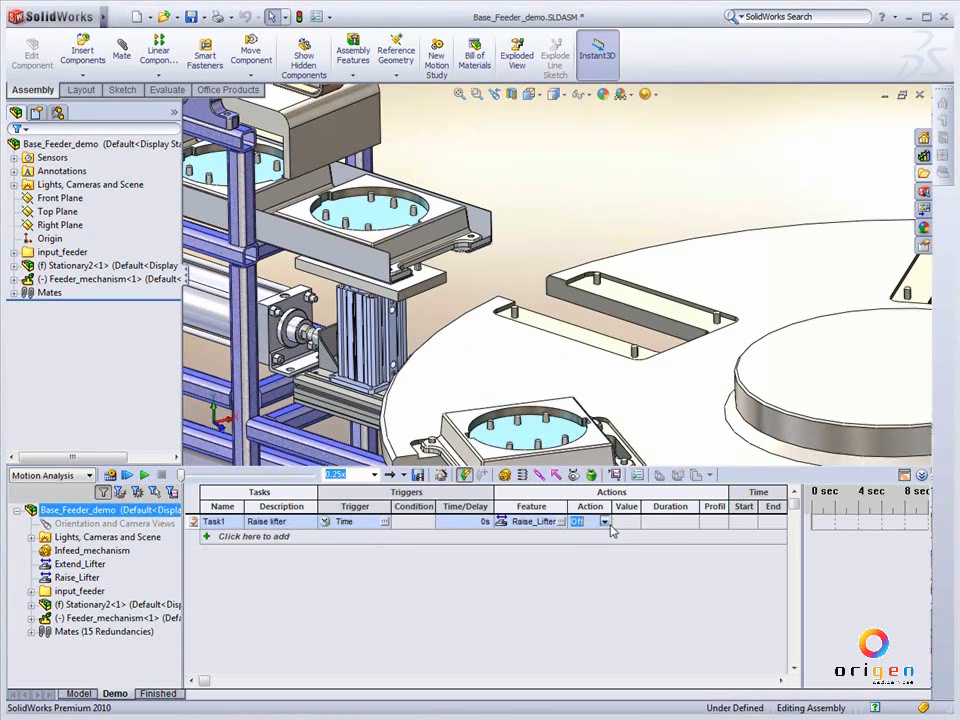
click(604, 521)
click(584, 556)
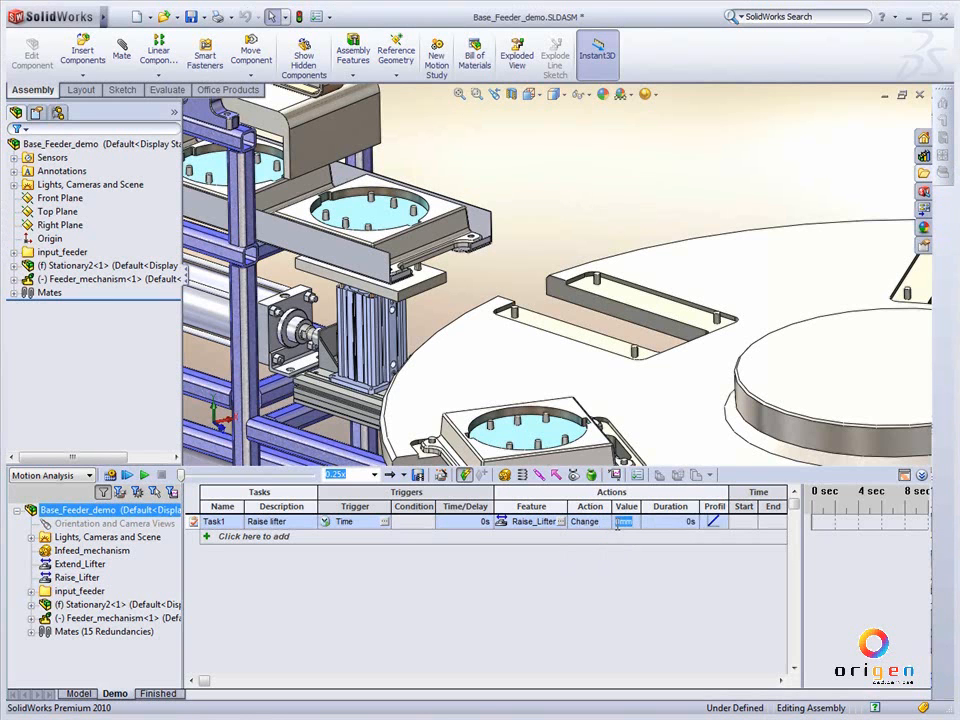
Set the Raise lifter motion to 112.5 mm over 2 s with a Cycloidal profile.
text(1)
click(690, 521)
text(2)
click(720, 522)
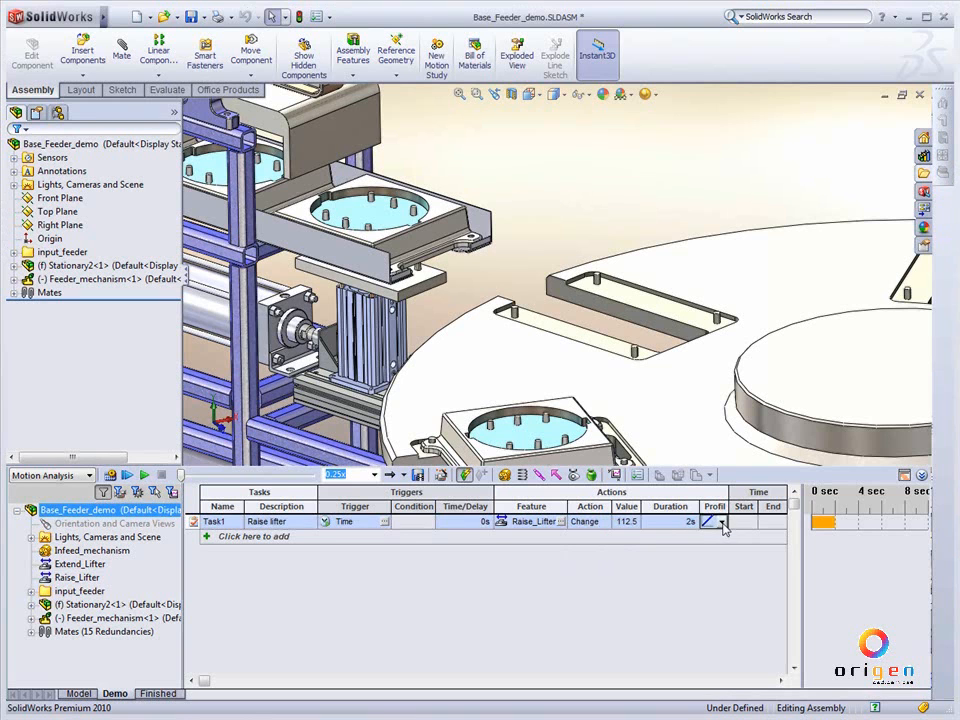
click(722, 524)
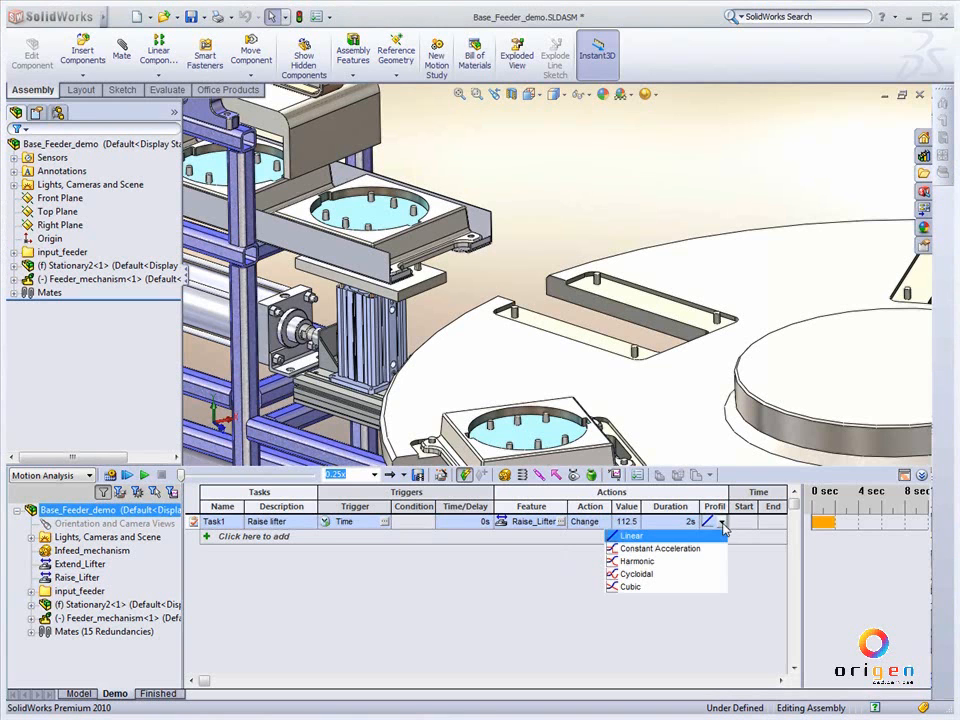
click(653, 578)
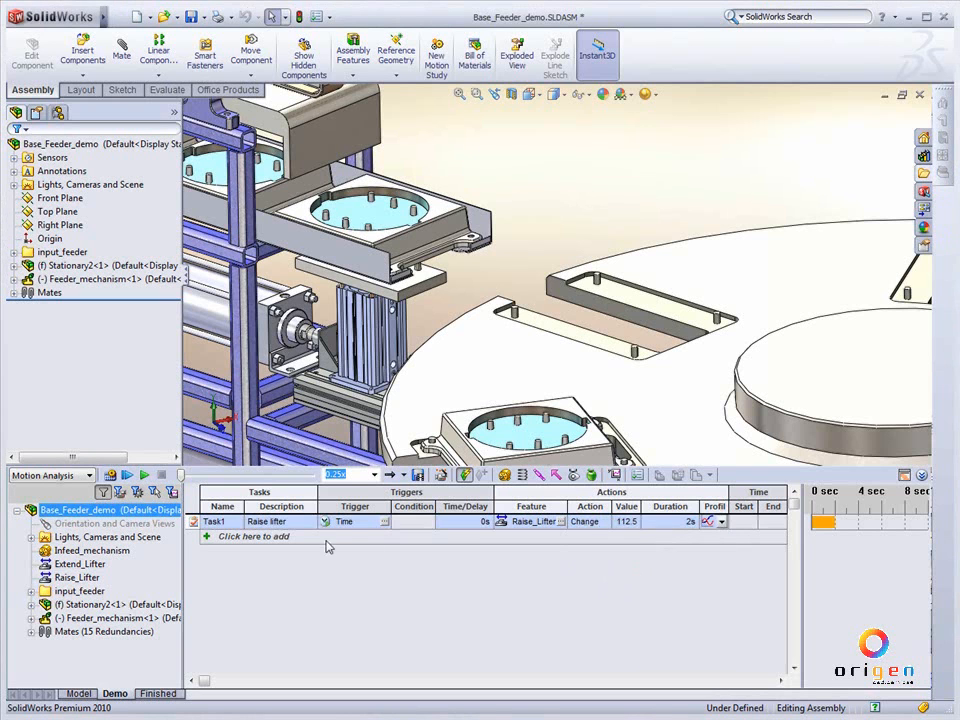
Add a second task described as "Detach from tray", triggered by the Plate_touches_carousel sensor.
click(284, 537)
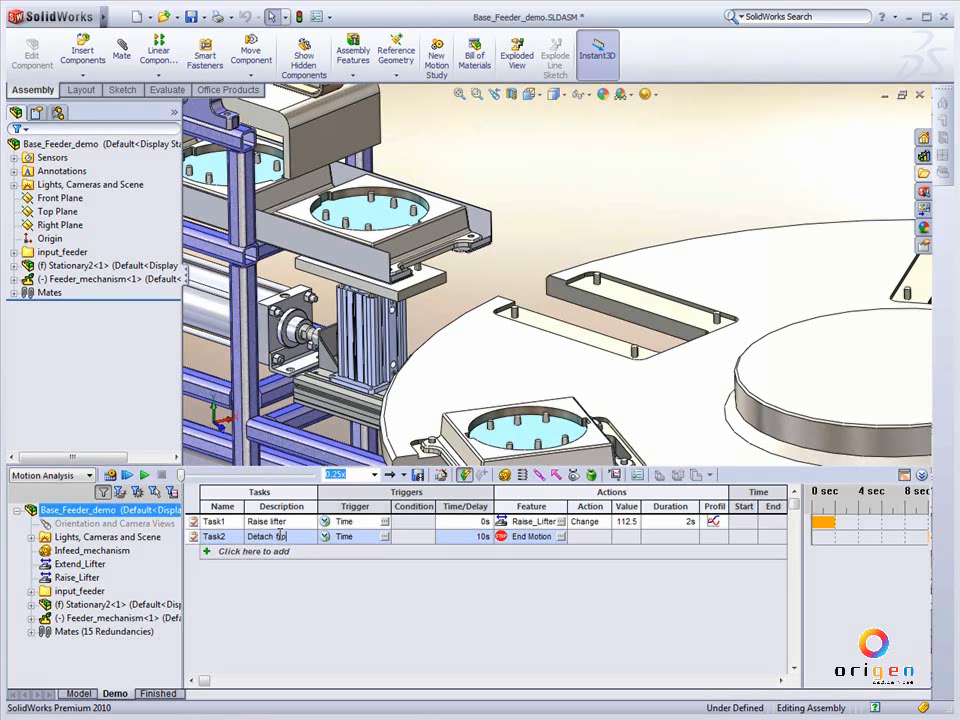
click(384, 536)
click(401, 277)
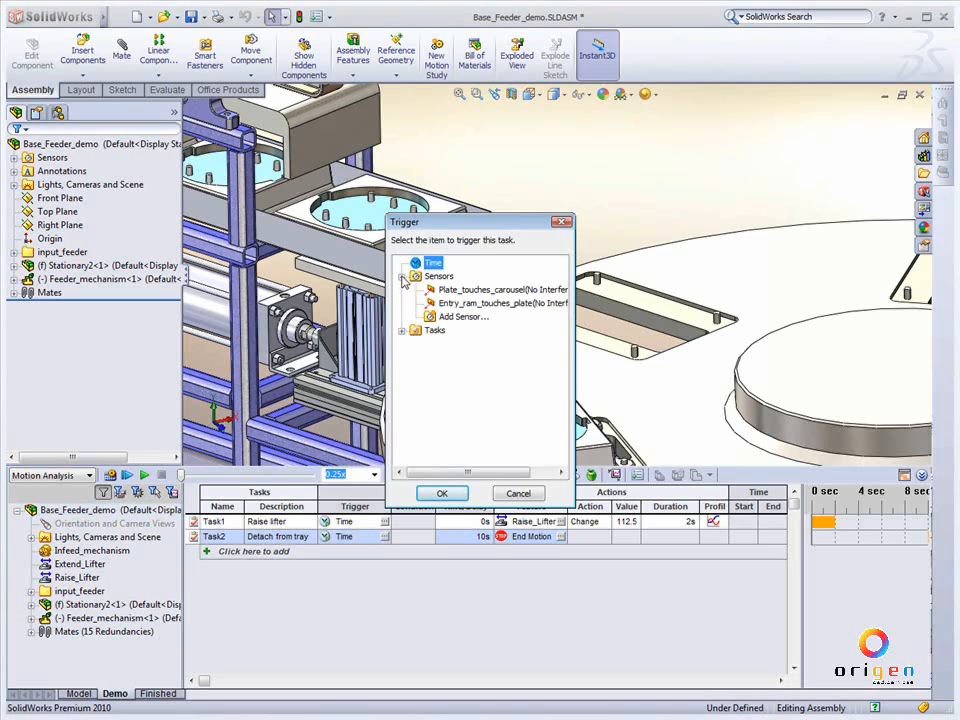
click(456, 290)
click(440, 493)
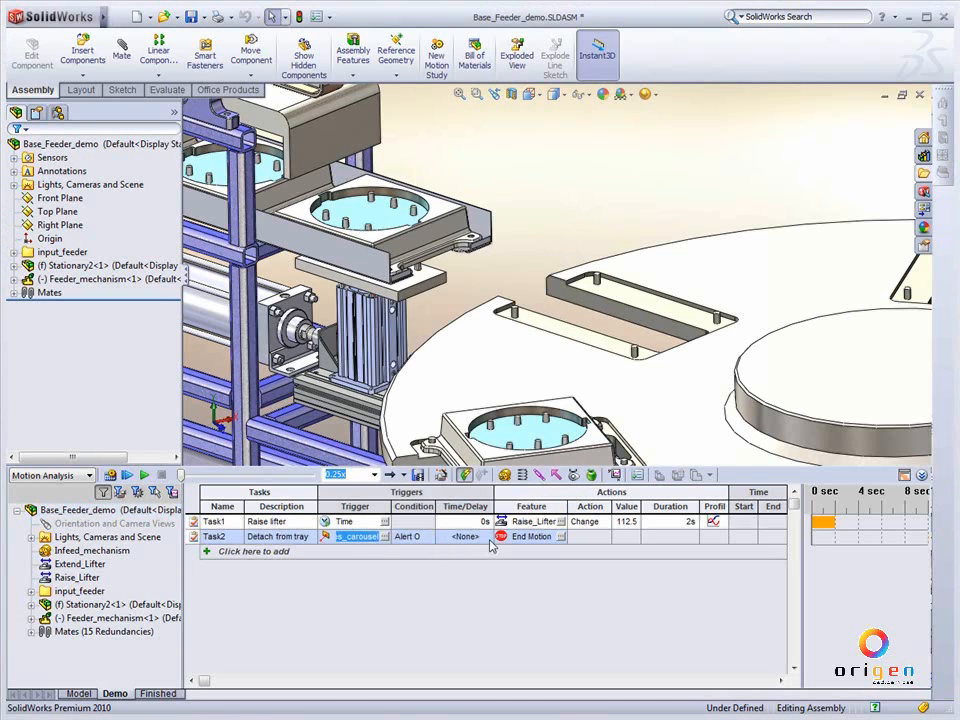
Make the Detach from tray task switch off the Plate_intray_locked mate.
click(561, 536)
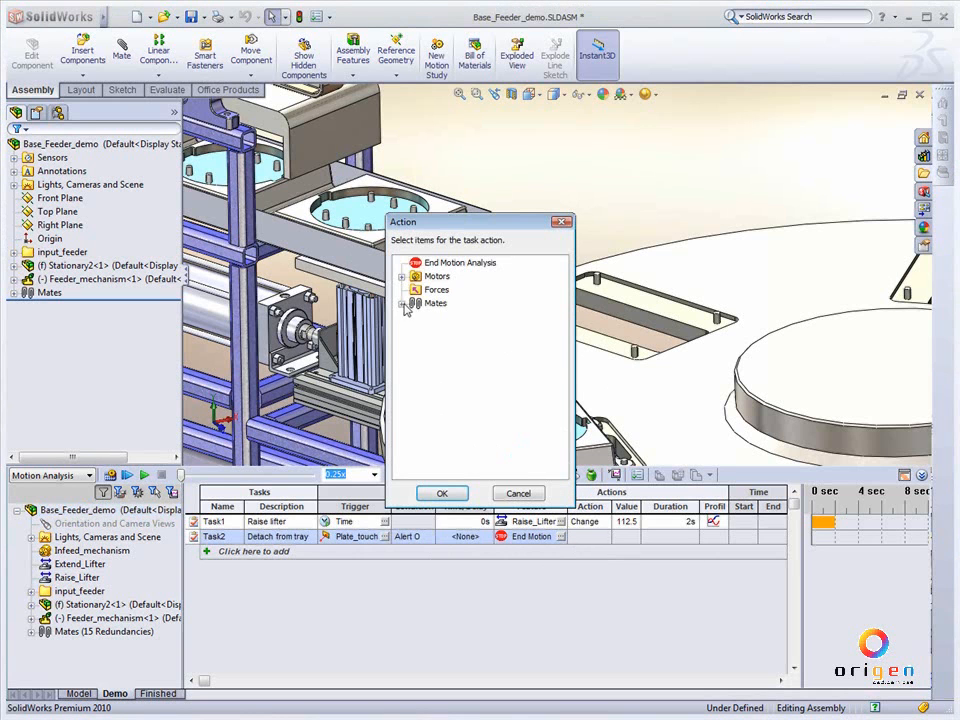
click(401, 303)
click(445, 278)
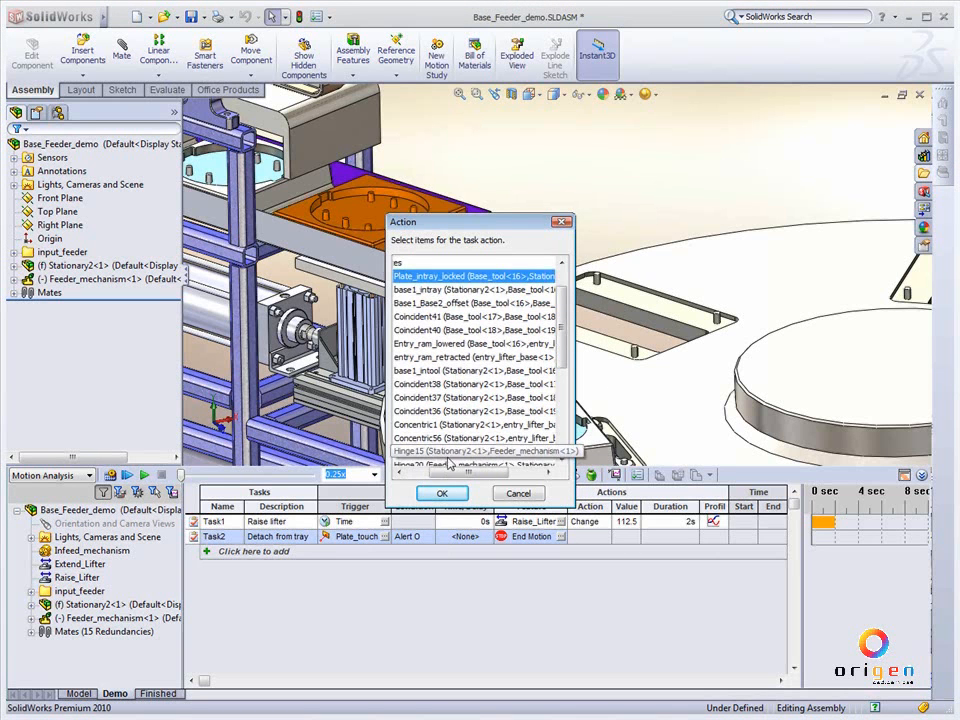
click(441, 493)
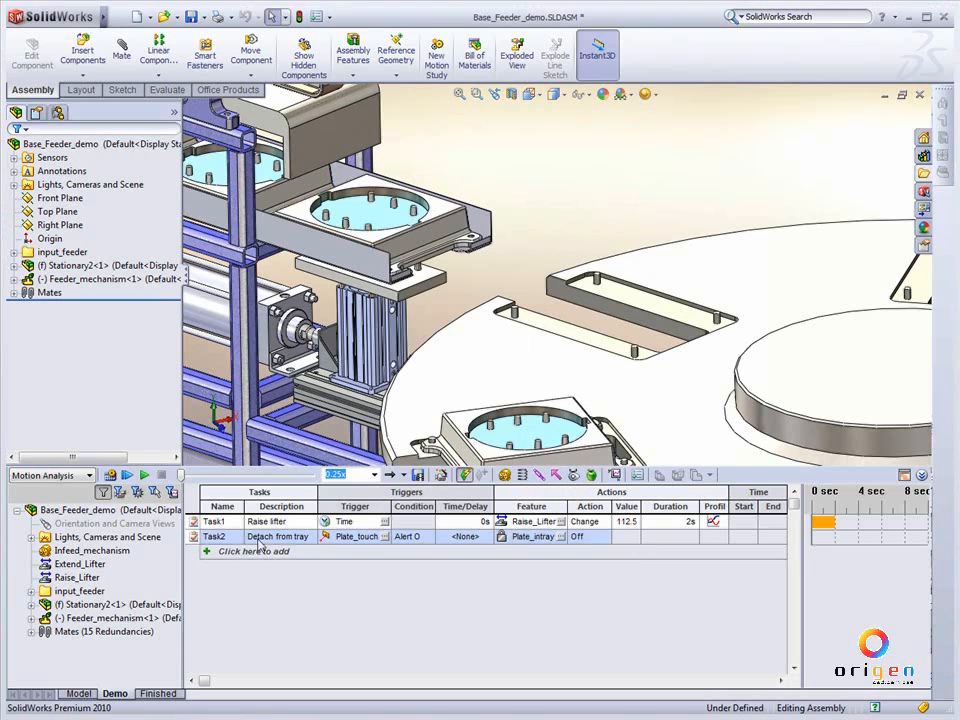
Add a third task described as "Attach to lifter", triggered by the end of Task2 (Detach from tray).
click(212, 550)
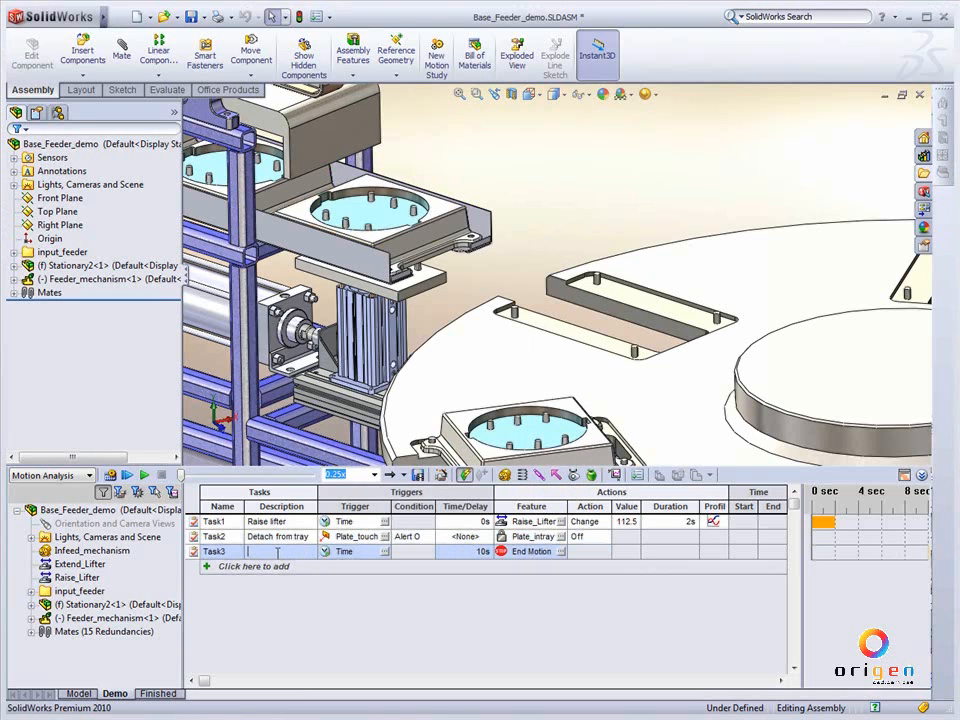
text(Attach to lifter)
click(384, 551)
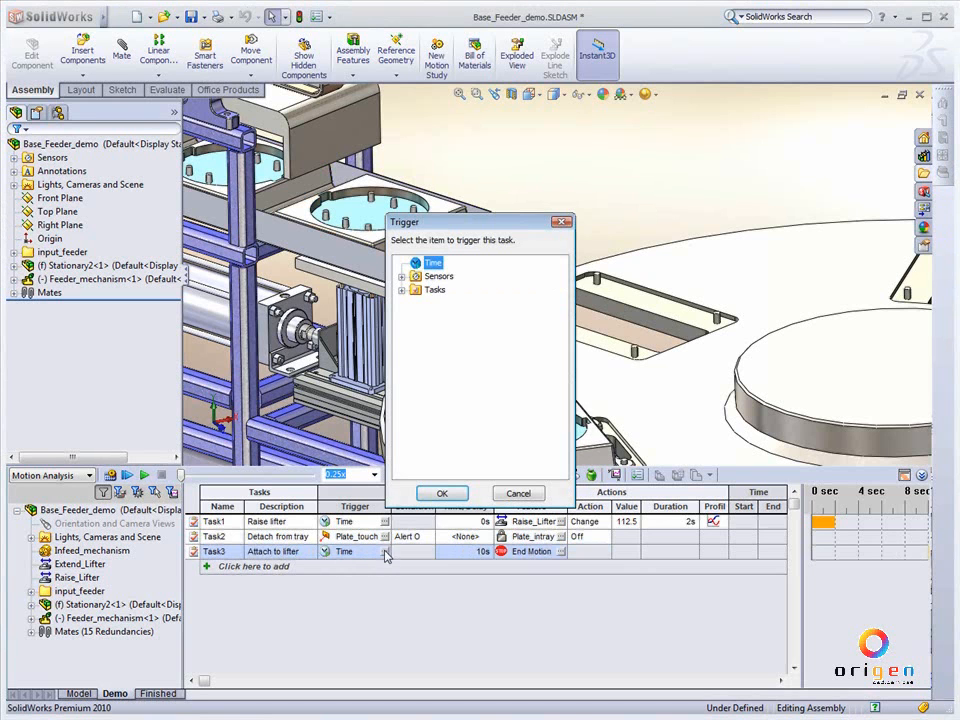
click(401, 290)
click(446, 316)
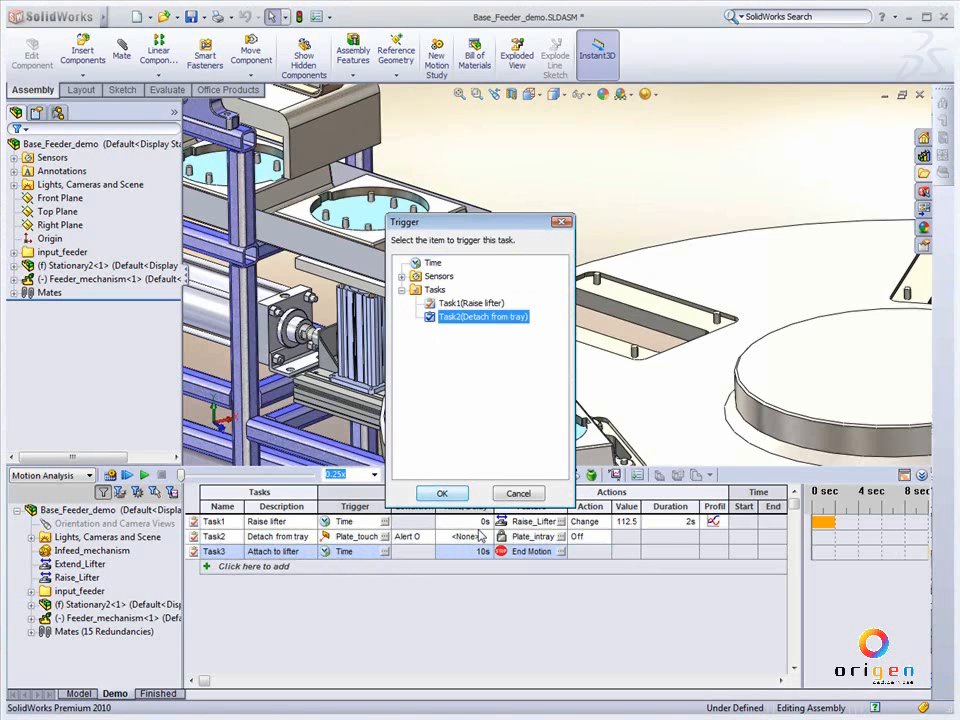
click(443, 494)
Make the Attach to lifter task switch the Plate-lifter_locked mate on.
click(560, 551)
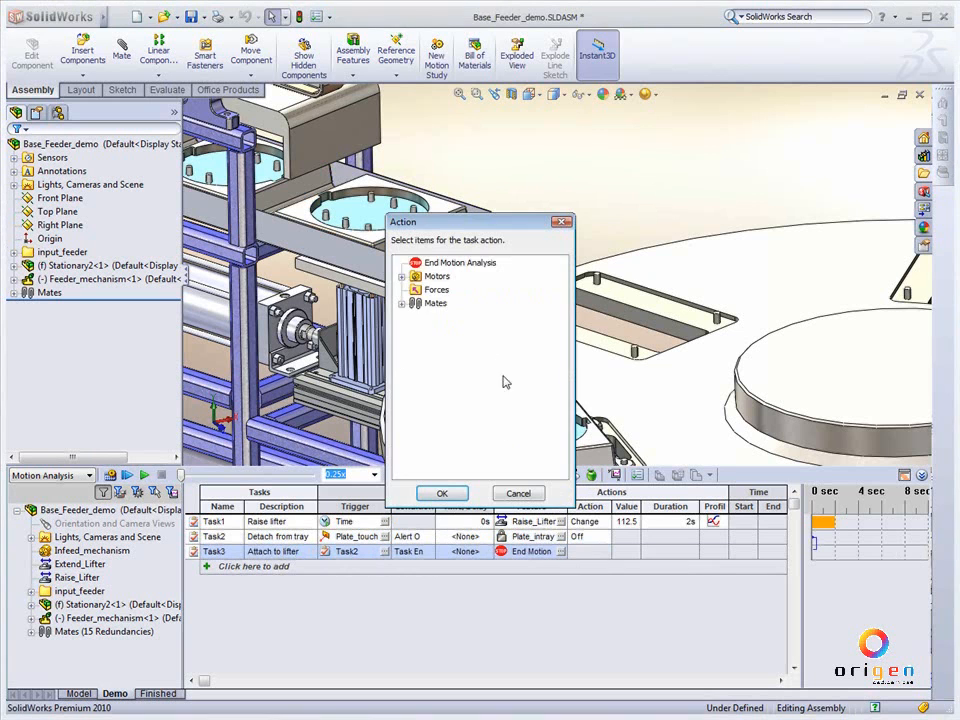
click(401, 303)
scroll(470, 400, down, 10)
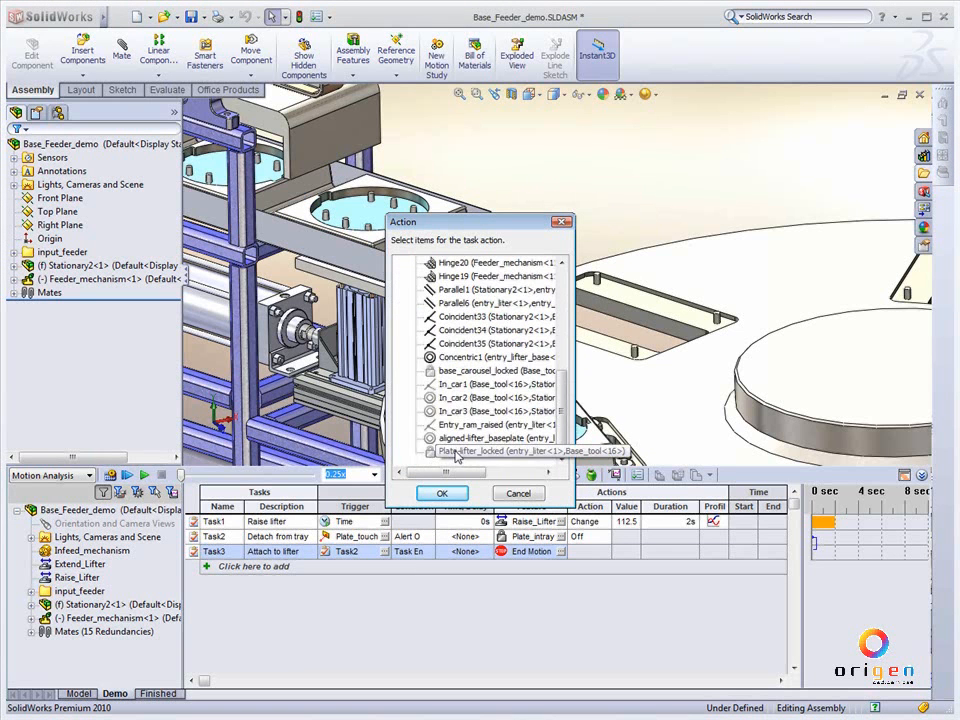
click(458, 452)
click(442, 494)
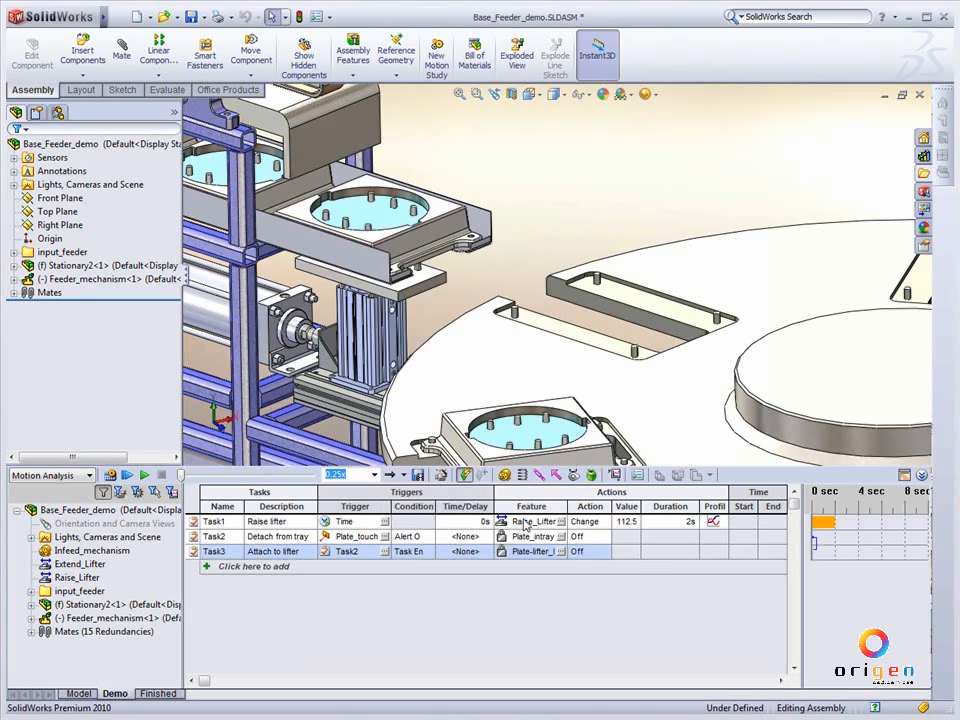
click(606, 552)
click(604, 551)
click(577, 565)
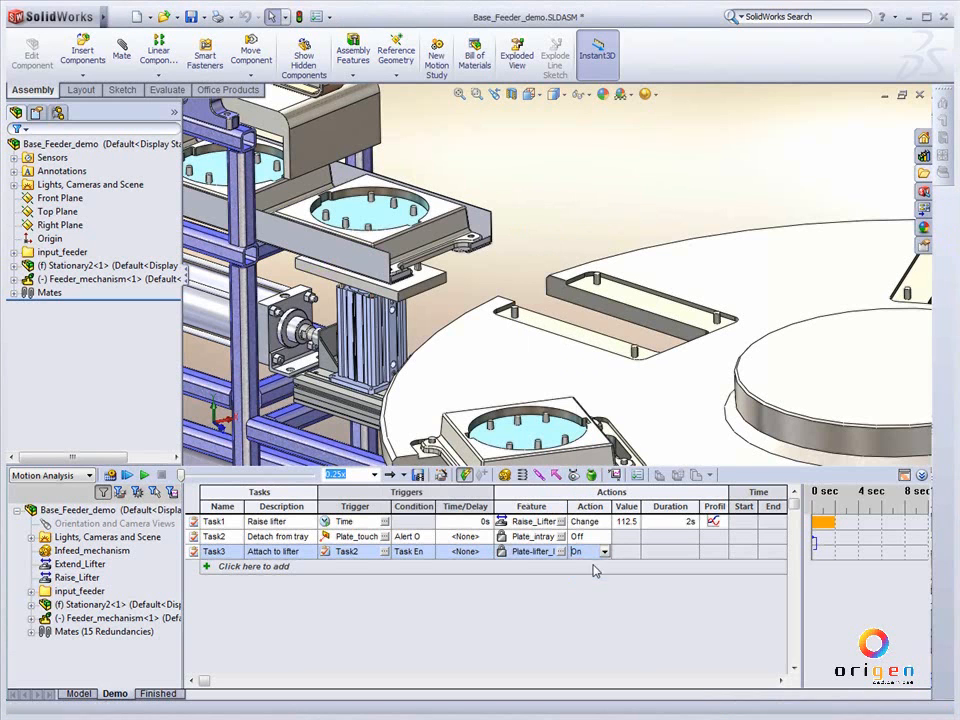
Add a fourth task described as "Extend lifter", triggered by the end of Task1 (Raise lifter).
click(253, 566)
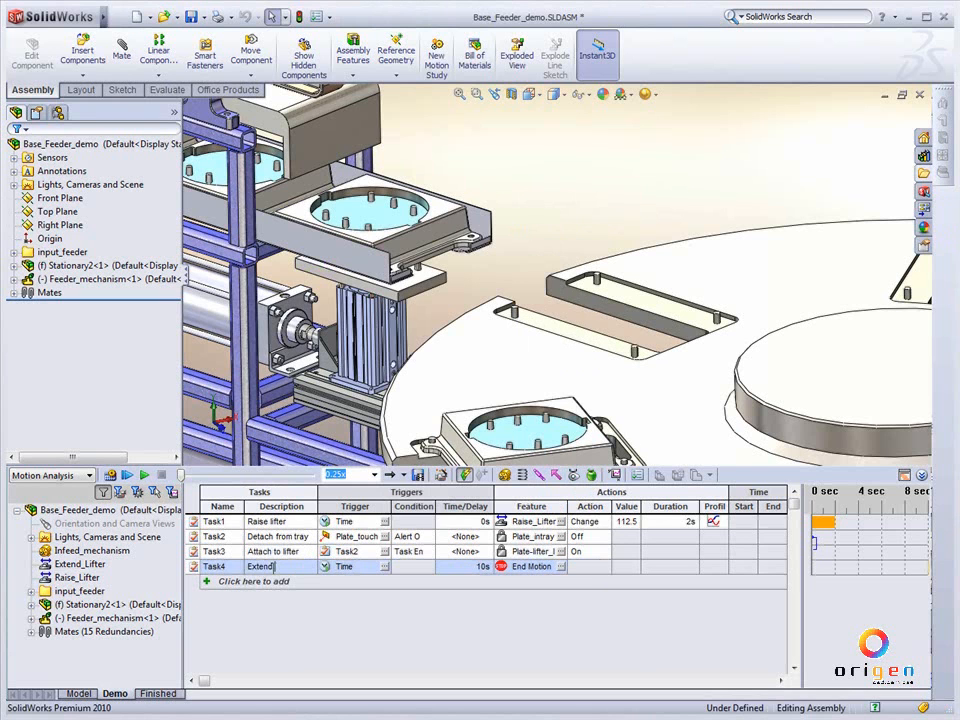
click(384, 566)
click(401, 290)
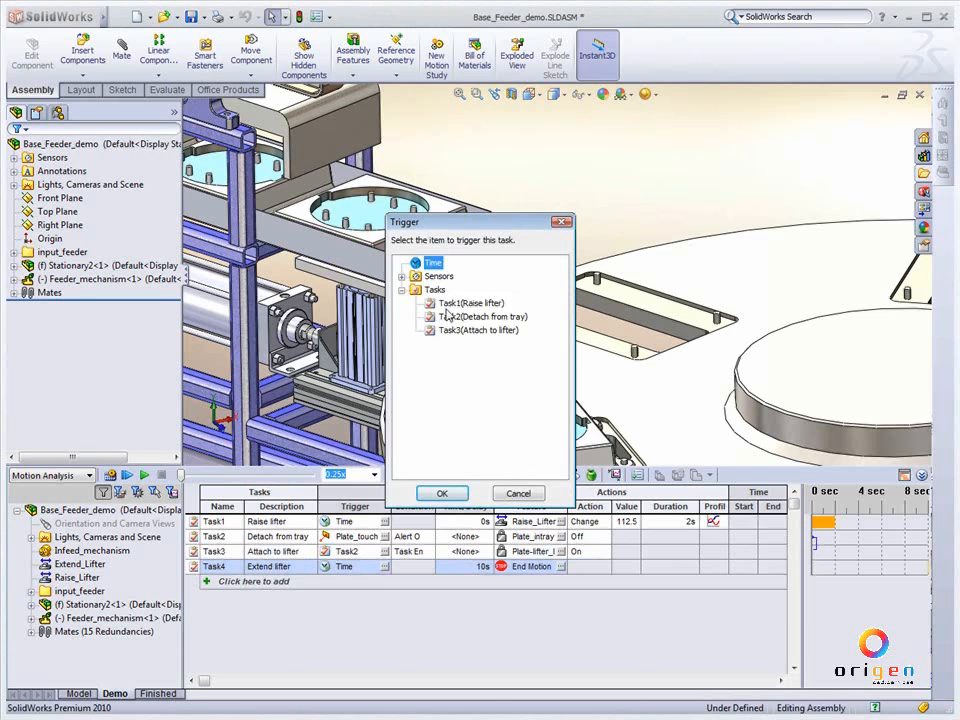
click(455, 303)
click(441, 493)
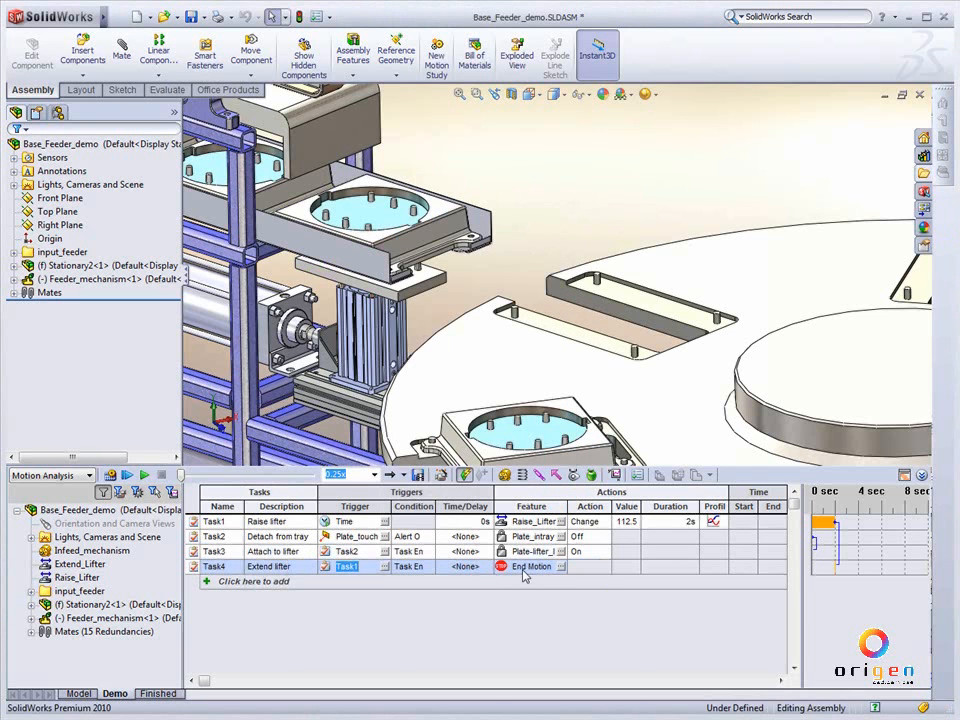
Assign the Extend_Lifter motor to the Extend lifter task with the Change action.
click(558, 568)
click(560, 567)
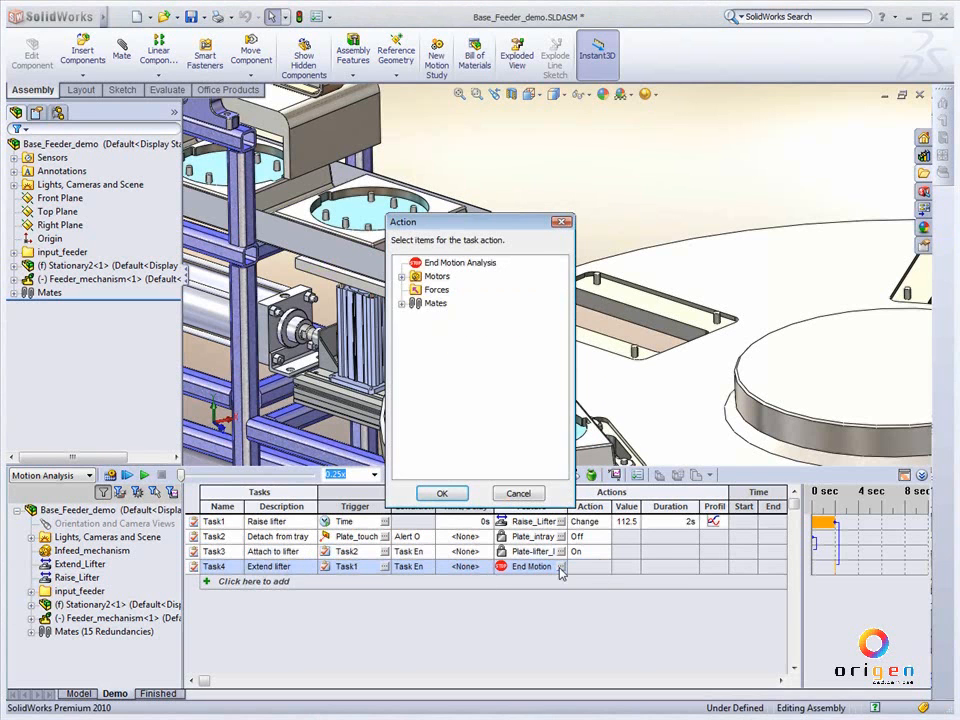
click(401, 277)
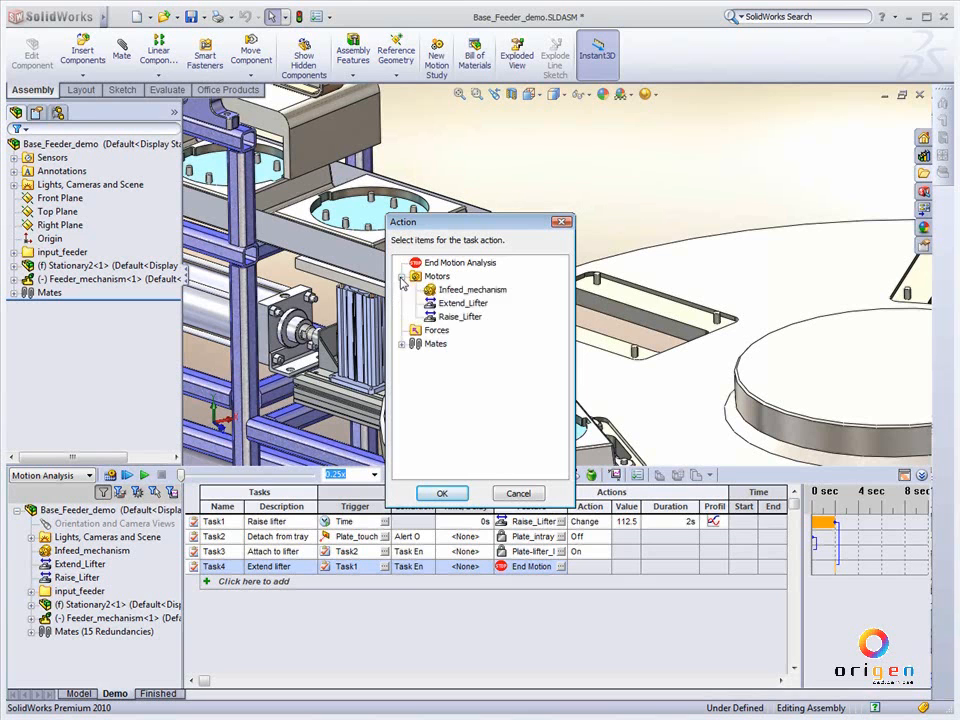
click(455, 303)
click(441, 493)
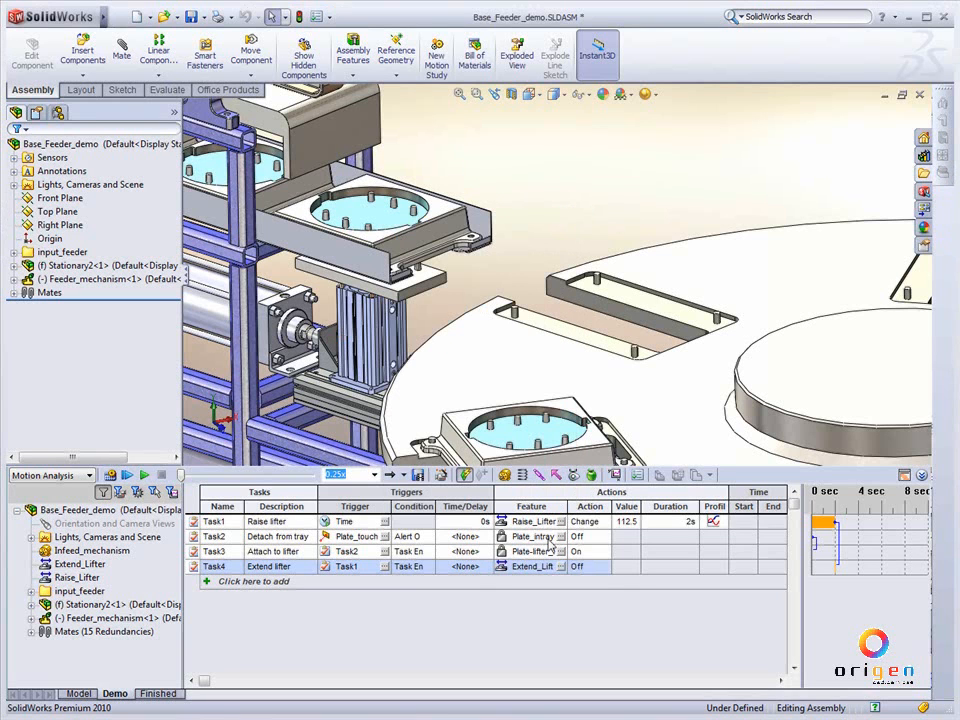
click(600, 567)
click(585, 601)
Set the Extend lifter task to a 765 mm change over 2 s, using the same curved profile as Raise lifter.
click(622, 566)
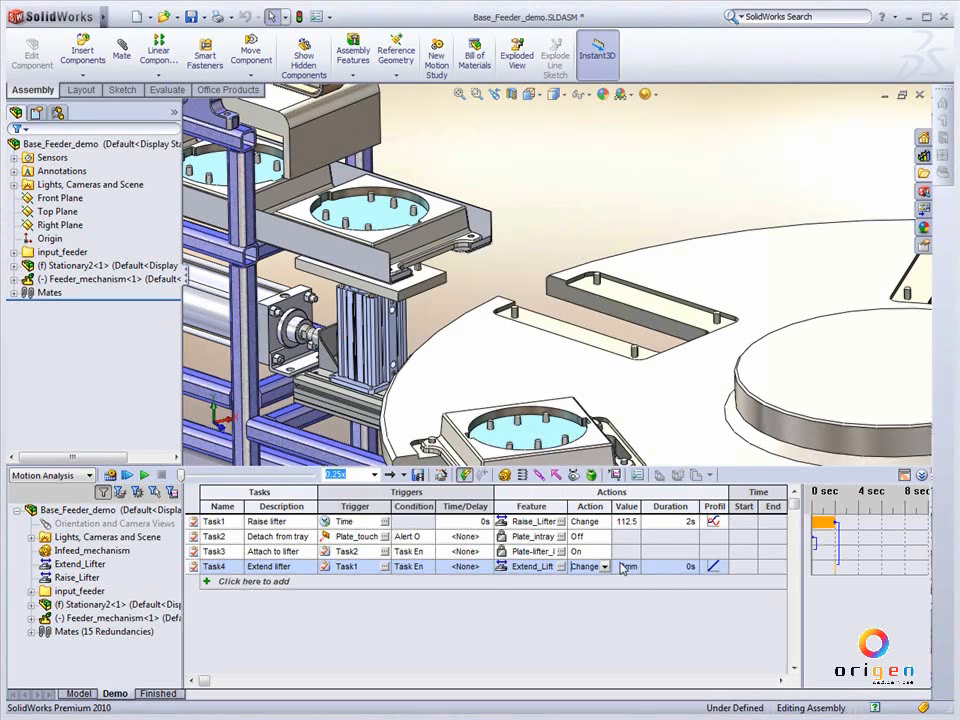
text(1)
key(Tab)
text(2)
click(711, 570)
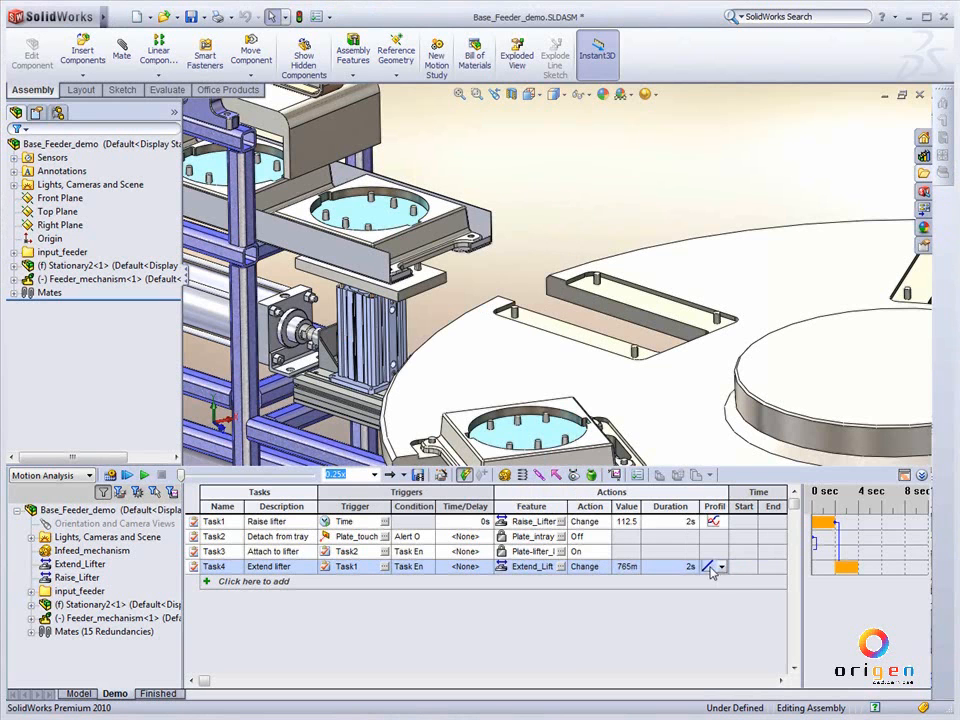
click(724, 570)
click(670, 619)
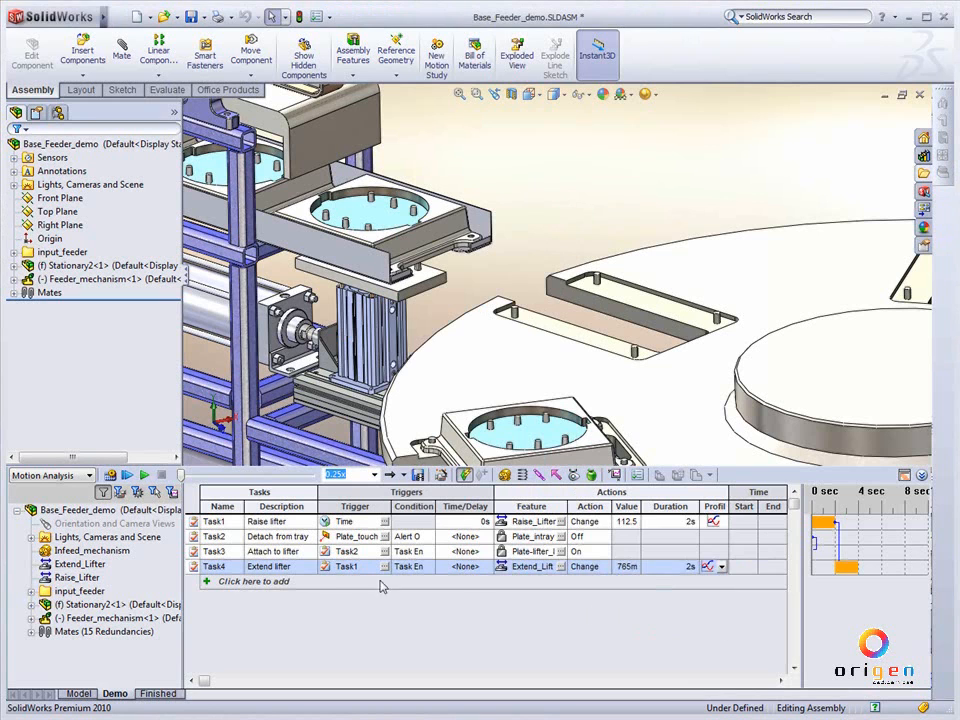
Add a fifth task described as "Lower lifter", triggered by the end of Task4 (Extend lifter).
click(314, 587)
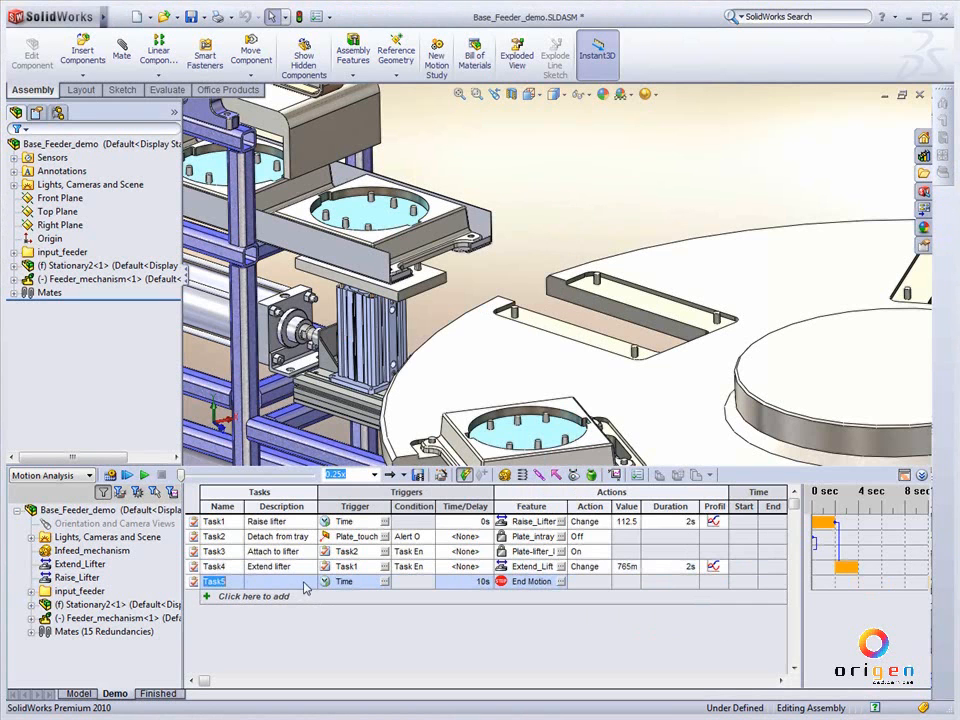
click(295, 580)
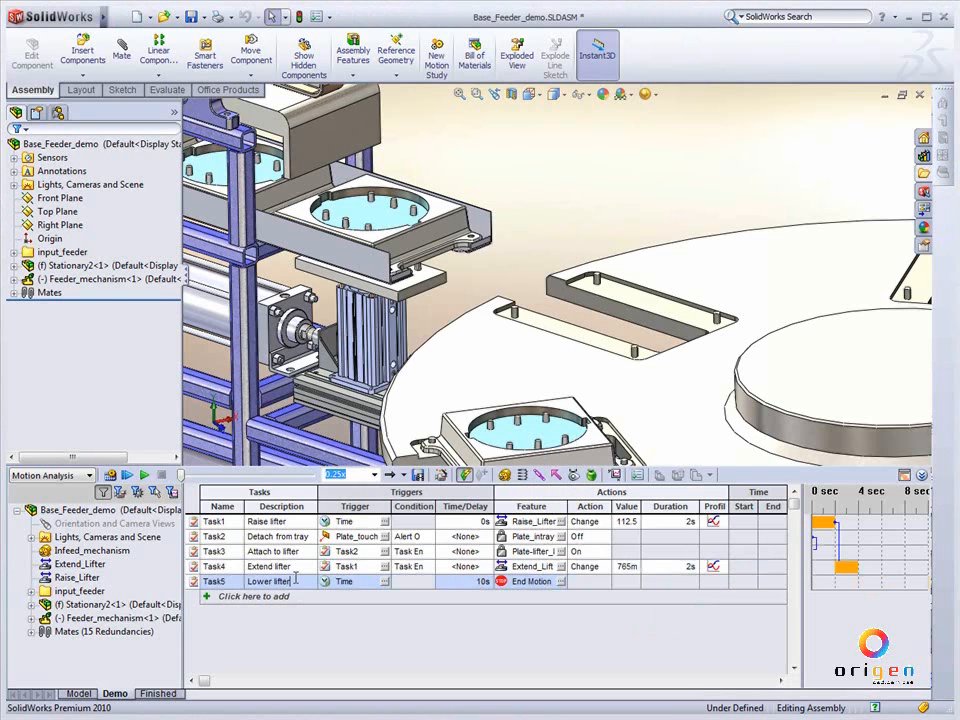
click(384, 581)
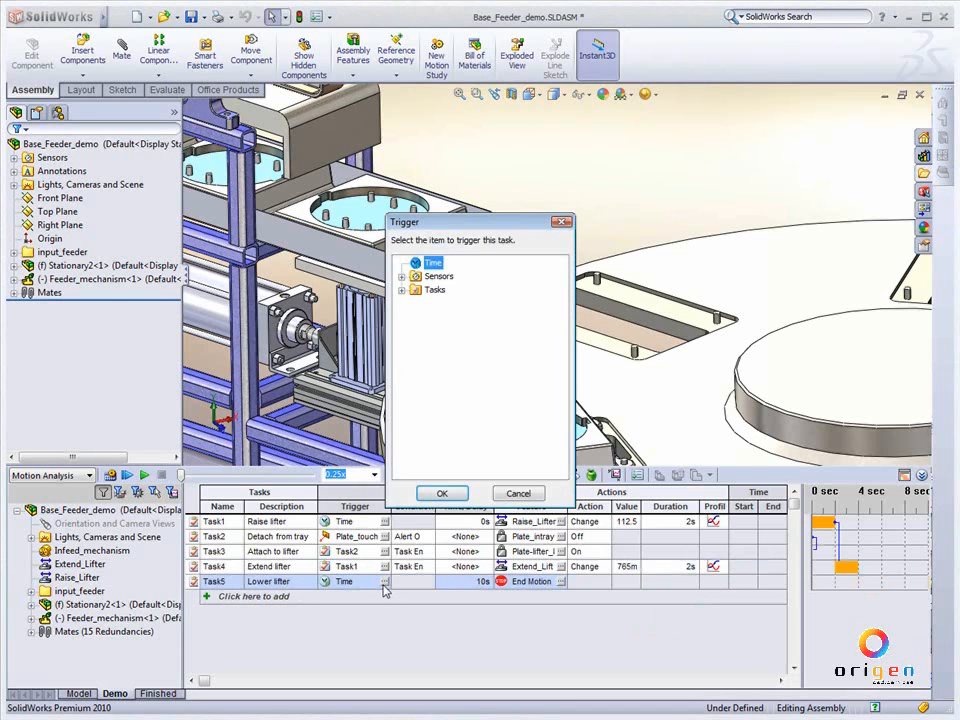
click(401, 289)
click(445, 343)
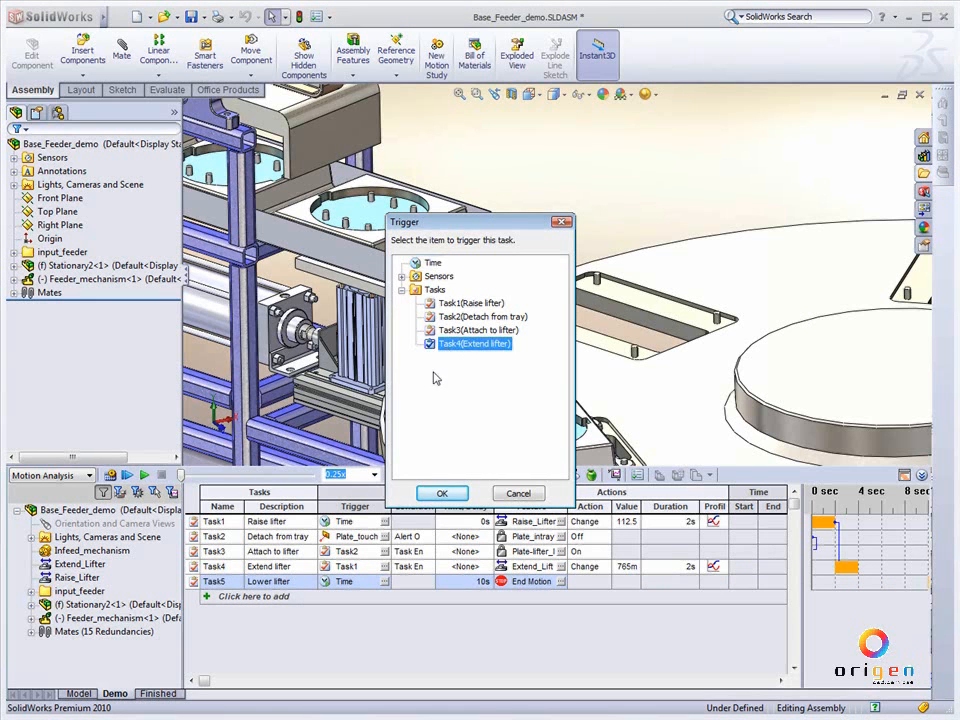
click(442, 494)
Assign the Raise_Lifter motor to the Lower lifter task with the Change action.
click(559, 583)
click(401, 276)
click(452, 316)
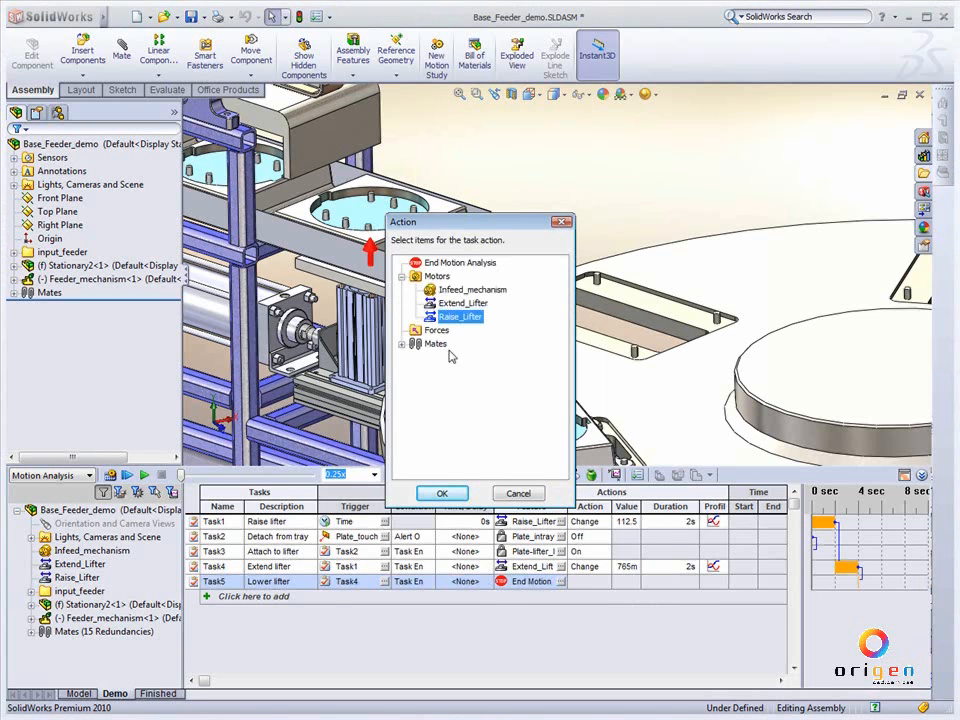
click(445, 493)
click(596, 581)
click(604, 581)
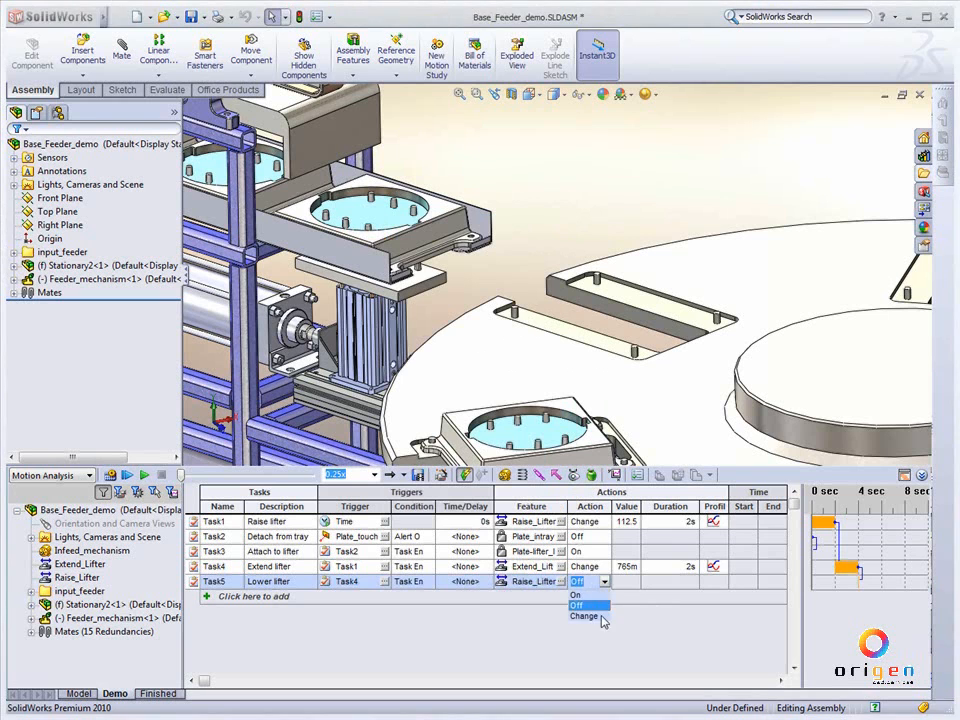
click(600, 616)
Set the Lower lifter task to a value of -112.5 mm over 2 s, using the same curved profile as Extend lifter.
click(624, 582)
text(-112.5)
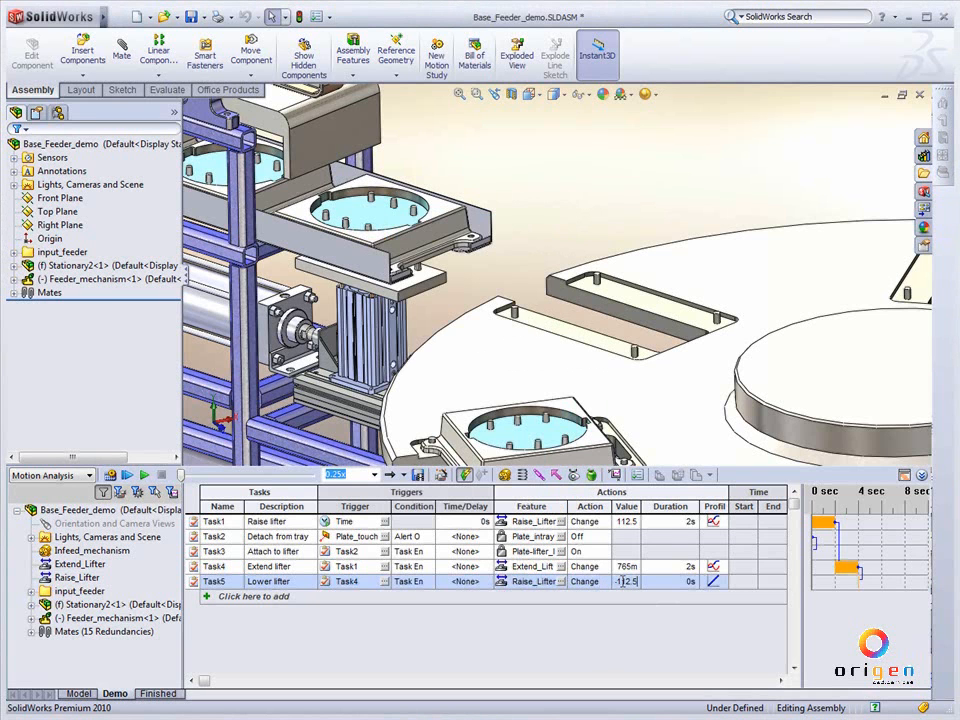
key(Tab)
text(2)
key(Tab)
click(722, 583)
click(668, 633)
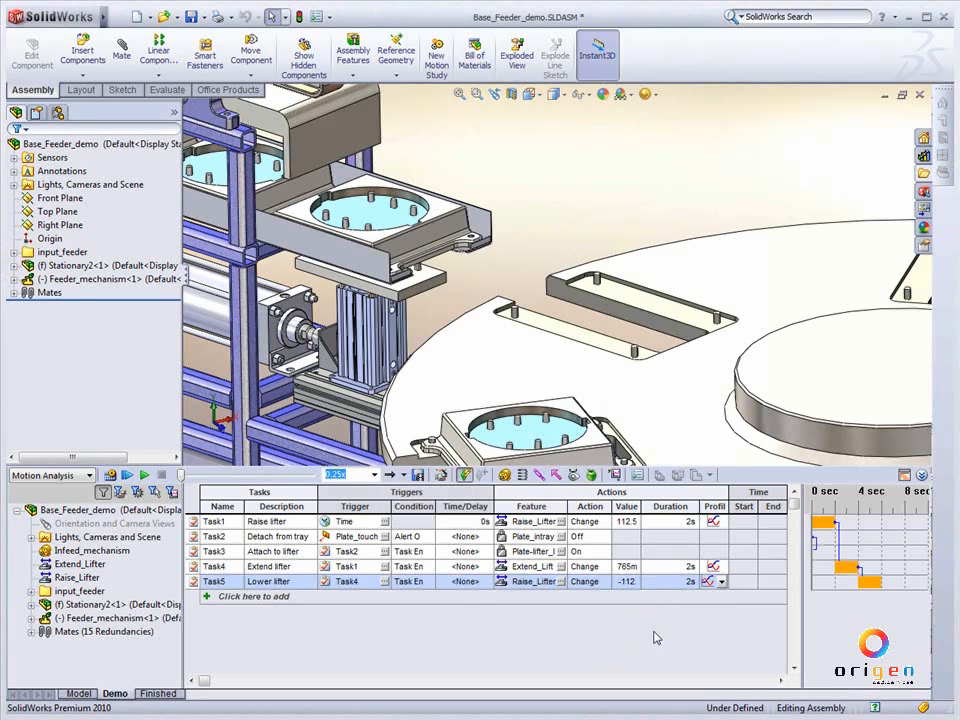
Add a sixth task described as "Detach from lifter", triggered by the Plate_touches_carousel sensor.
click(280, 598)
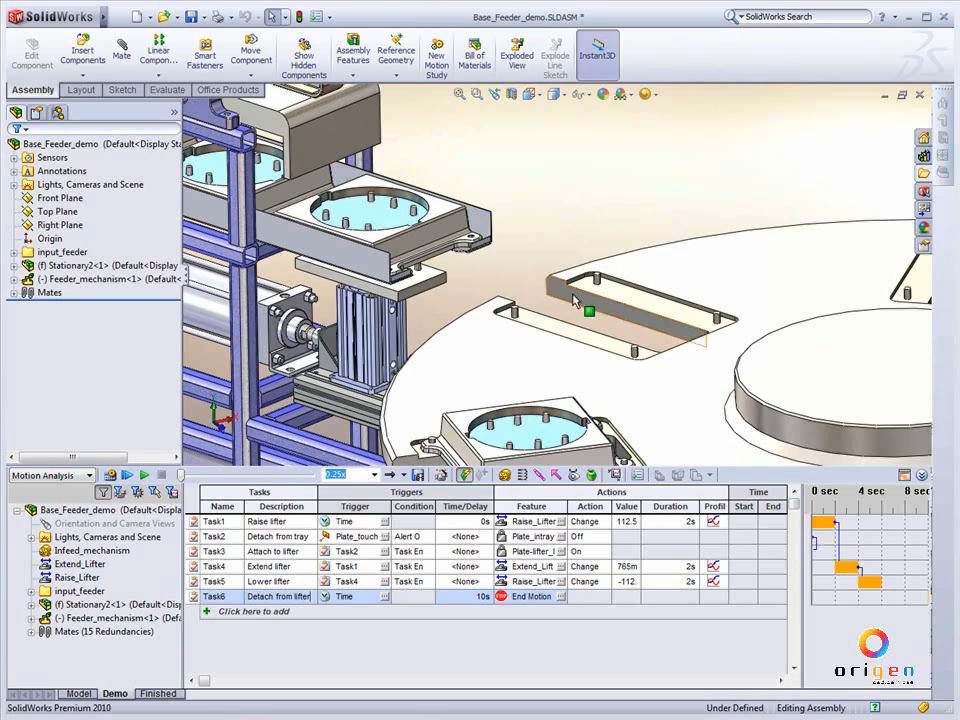
click(384, 596)
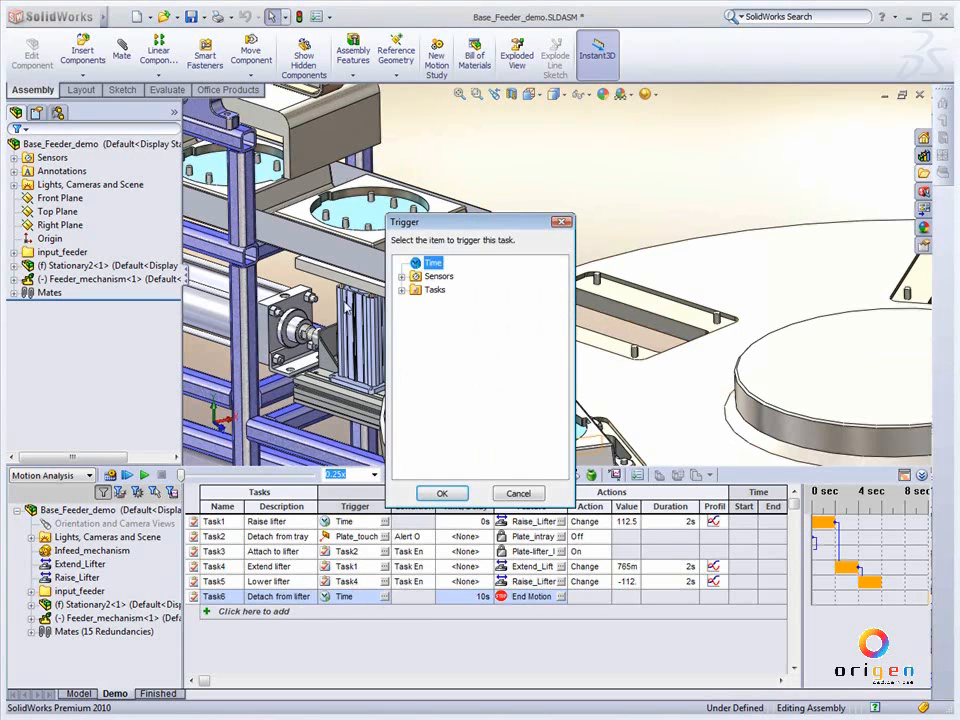
click(402, 276)
click(490, 303)
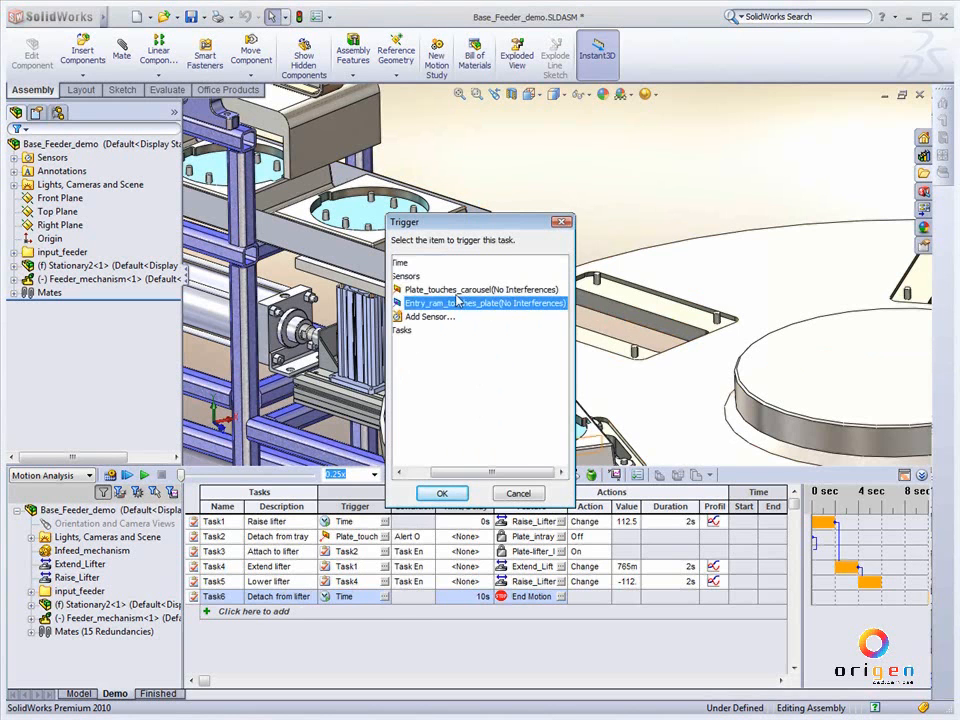
drag(453, 222, 684, 171)
click(712, 228)
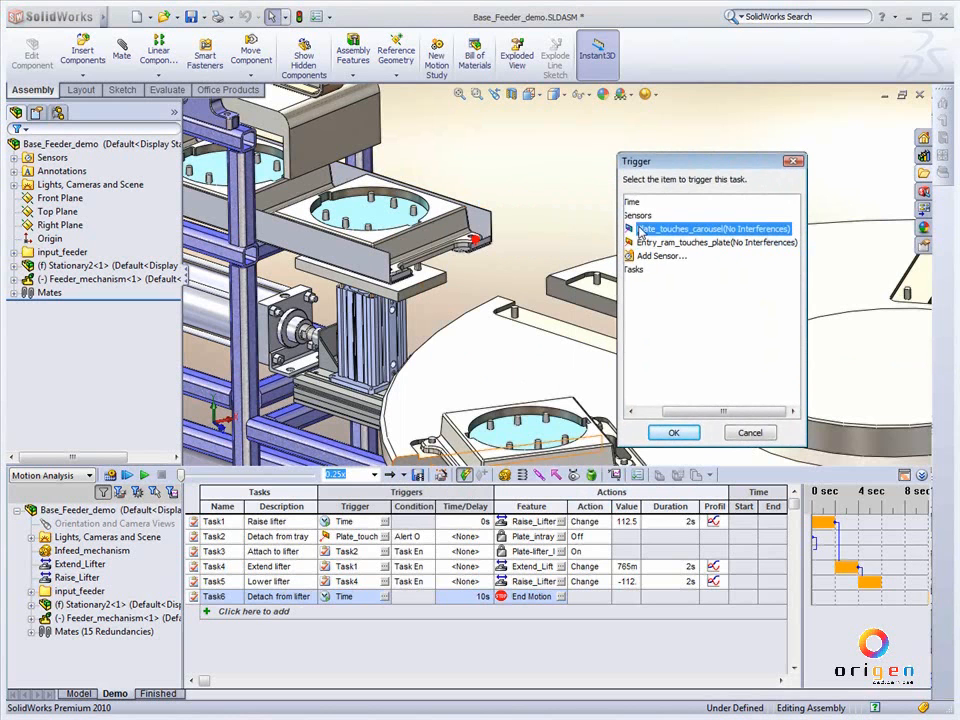
click(668, 434)
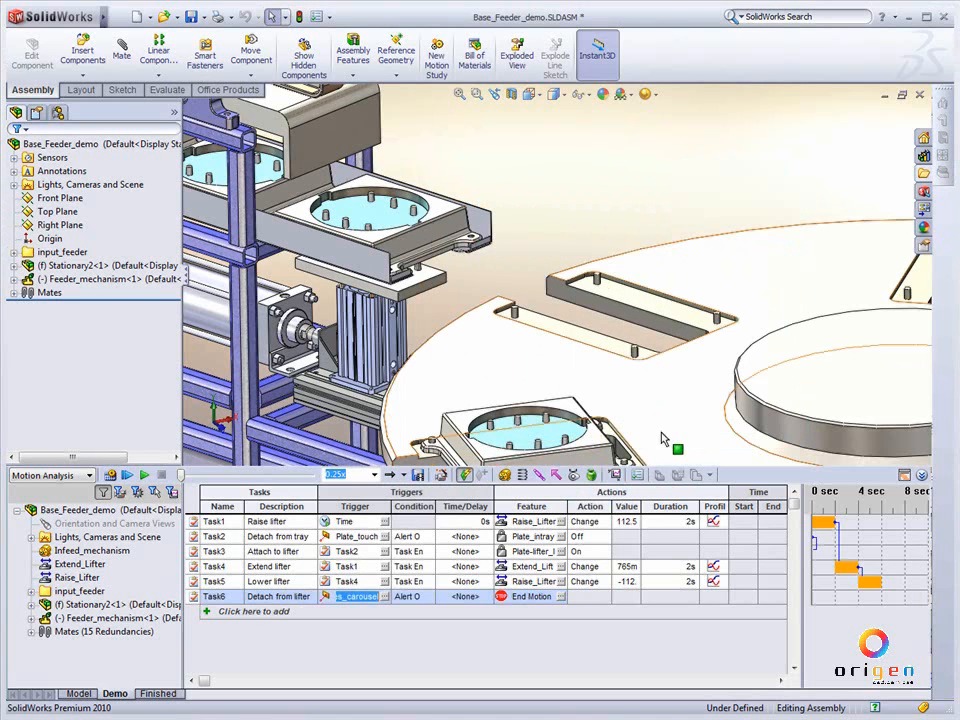
Change the trigger of Task2 (Detach from tray) to the Entry_ram_touches_plate sensor.
click(384, 537)
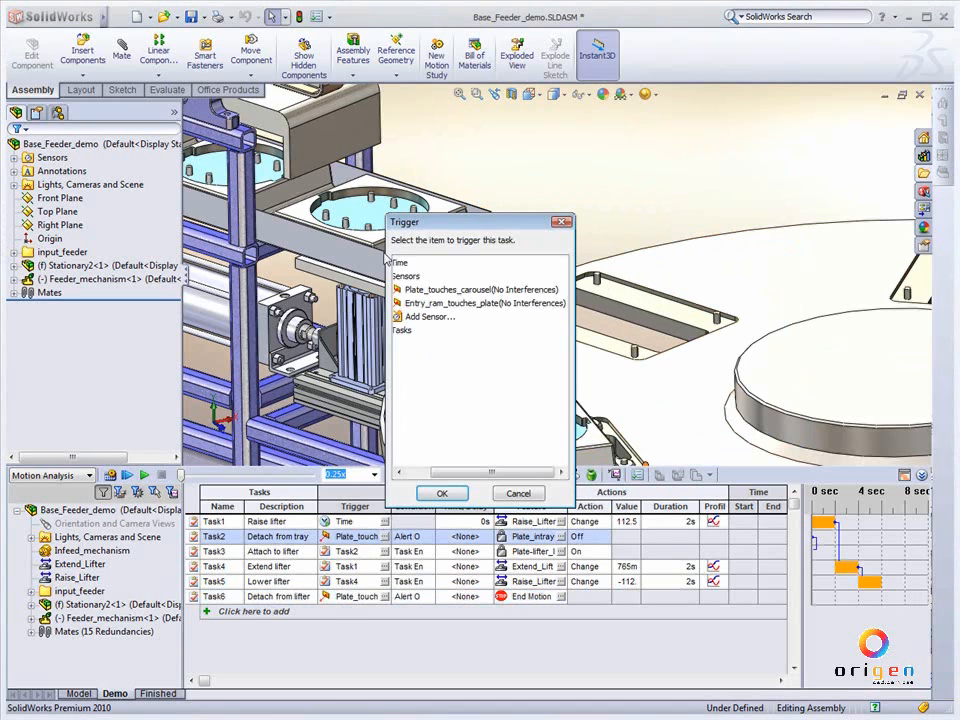
click(445, 302)
click(438, 493)
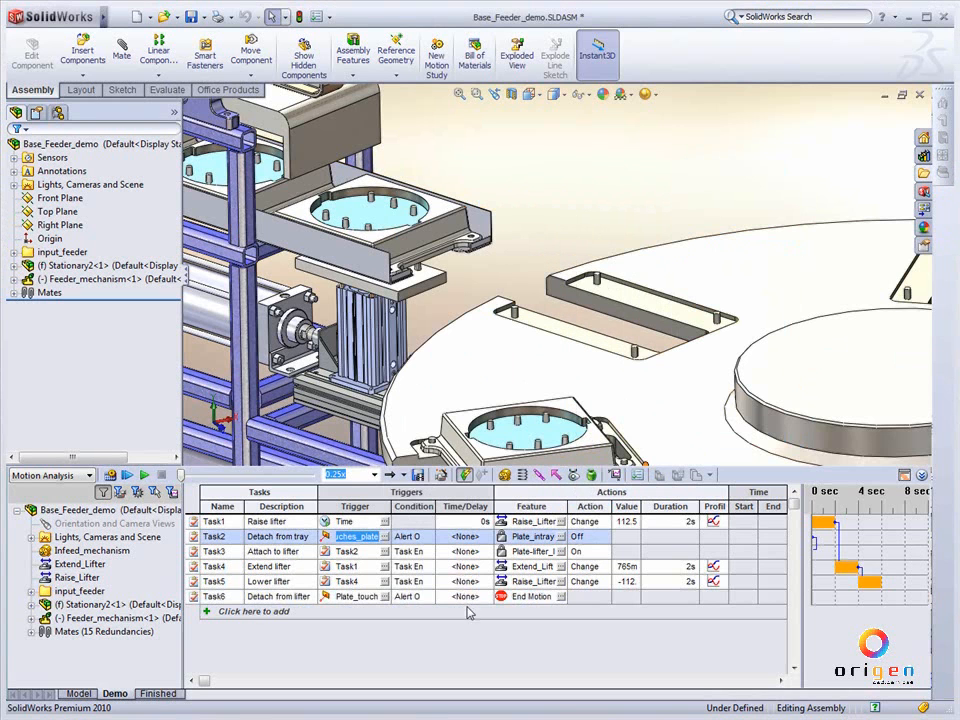
Make the Detach from lifter task switch the Plate-lifter_locked mate off.
click(561, 596)
click(401, 303)
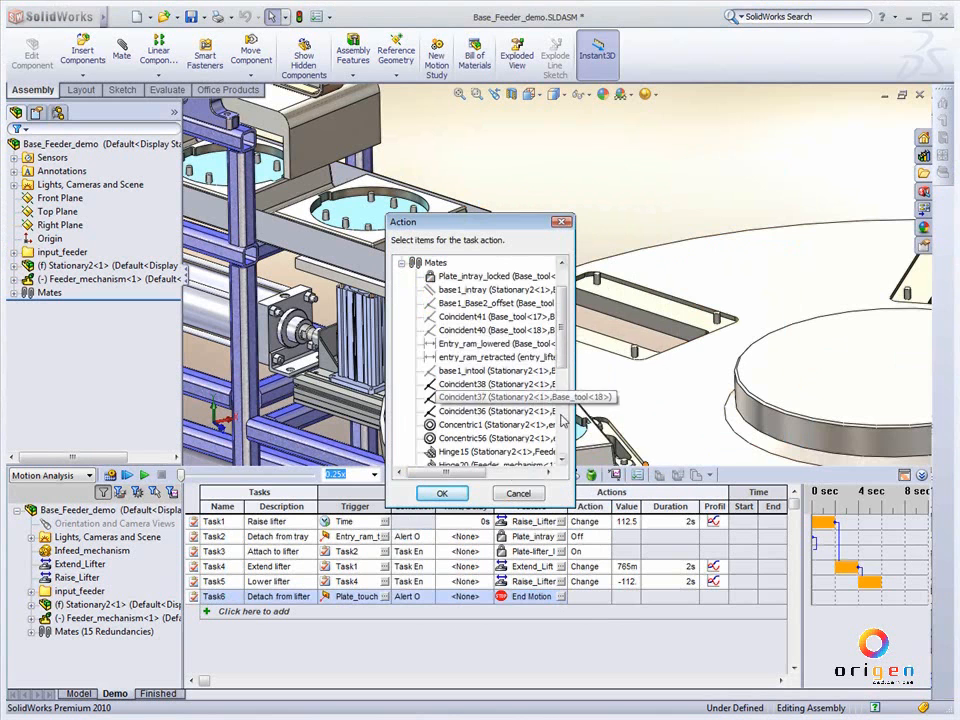
scroll(480, 420, down, 5)
scroll(565, 454, down, 1)
click(450, 451)
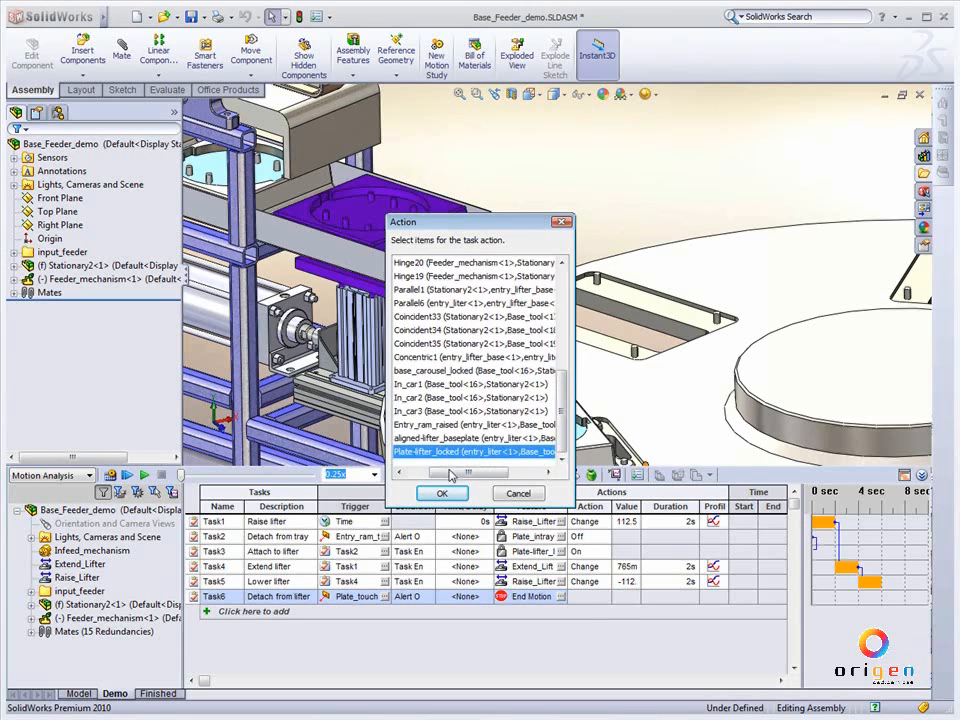
click(440, 495)
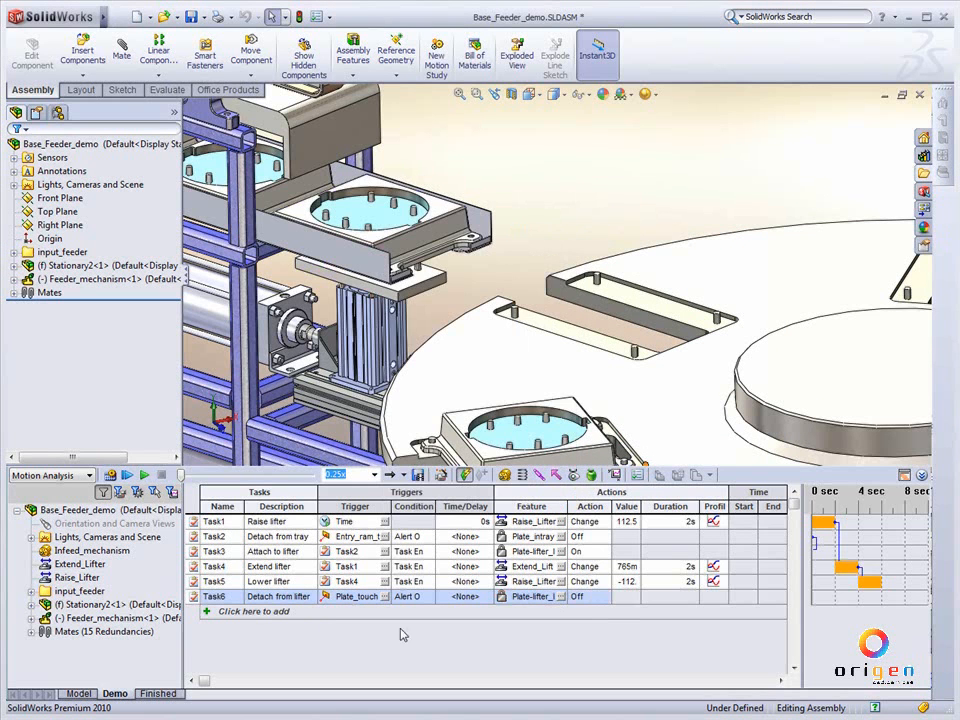
Add a seventh task described as "Attach to carousel", triggered by the end of Task6 (Detach from lifter).
click(281, 611)
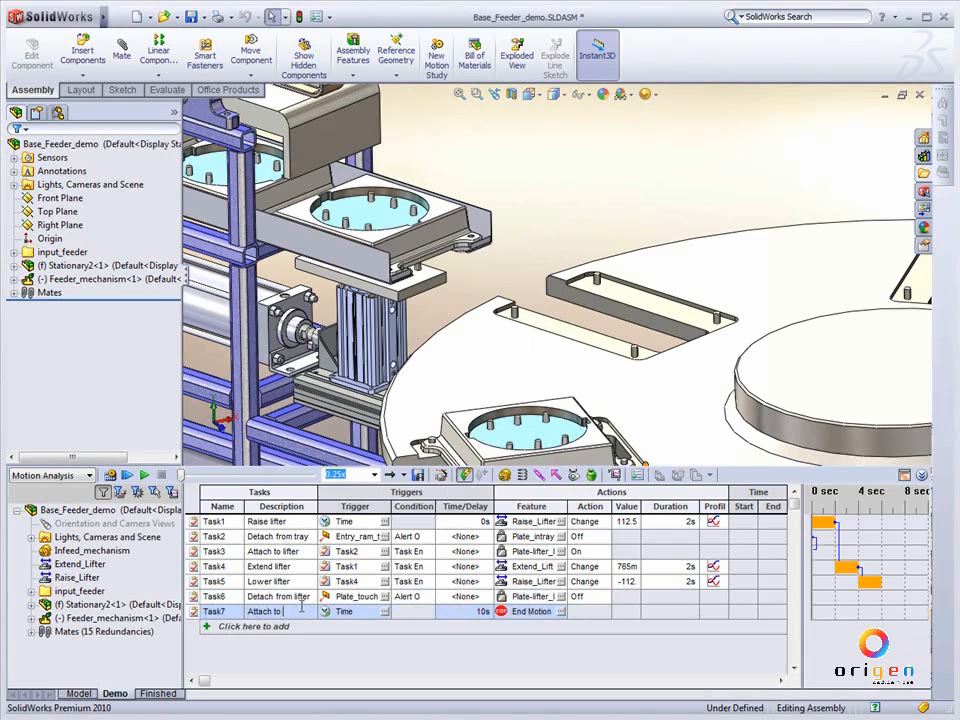
click(340, 611)
click(384, 612)
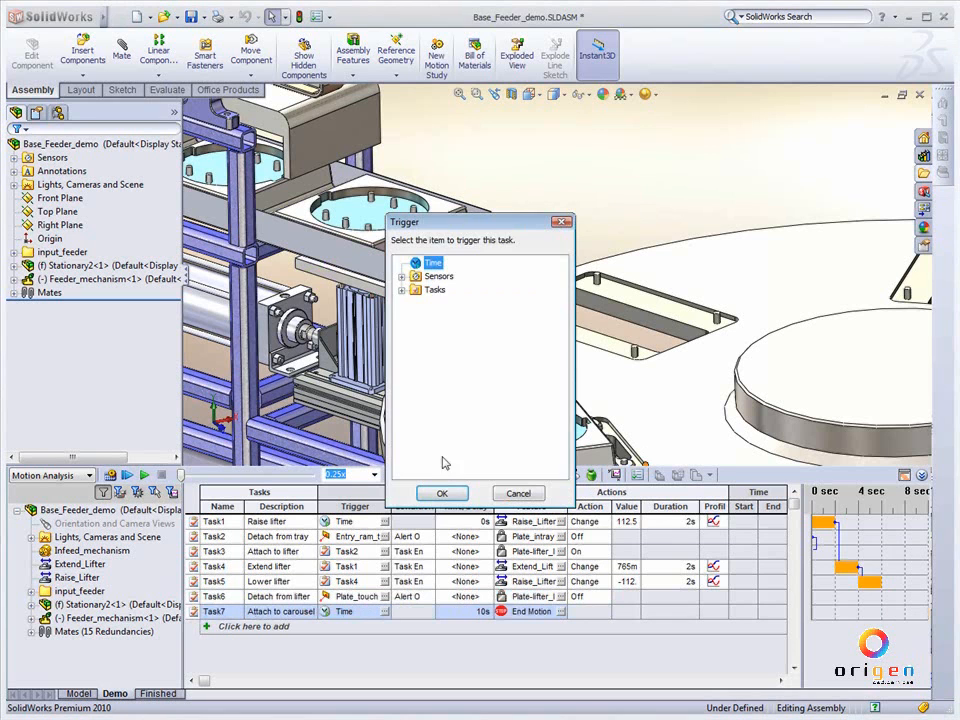
click(401, 290)
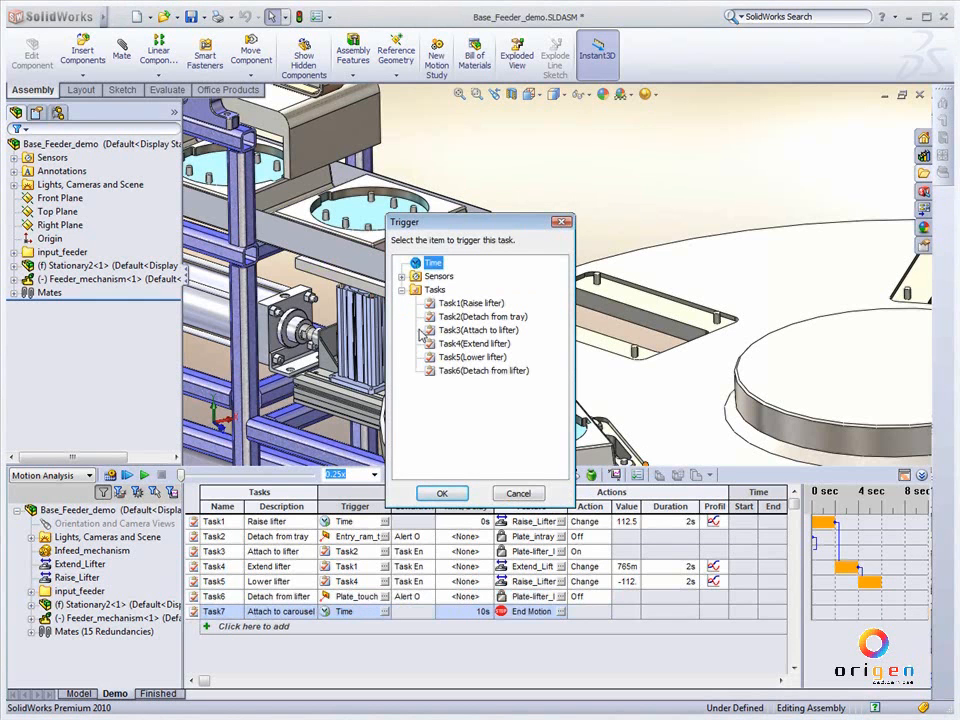
click(465, 371)
click(441, 493)
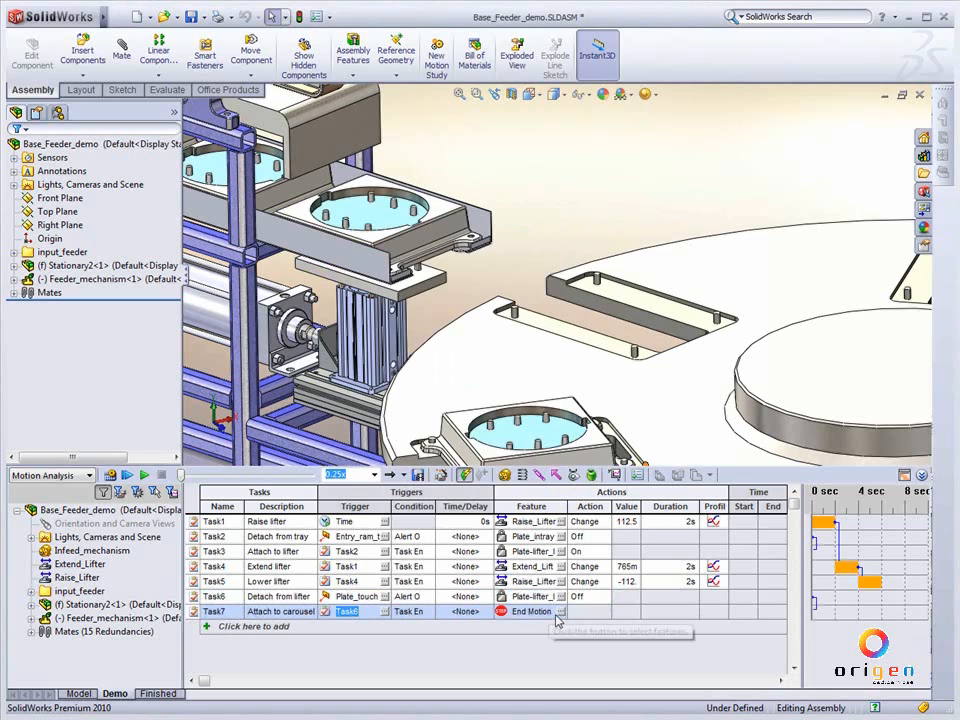
Make the Attach to carousel task switch the base_carousel_locked mate on.
click(561, 612)
click(401, 303)
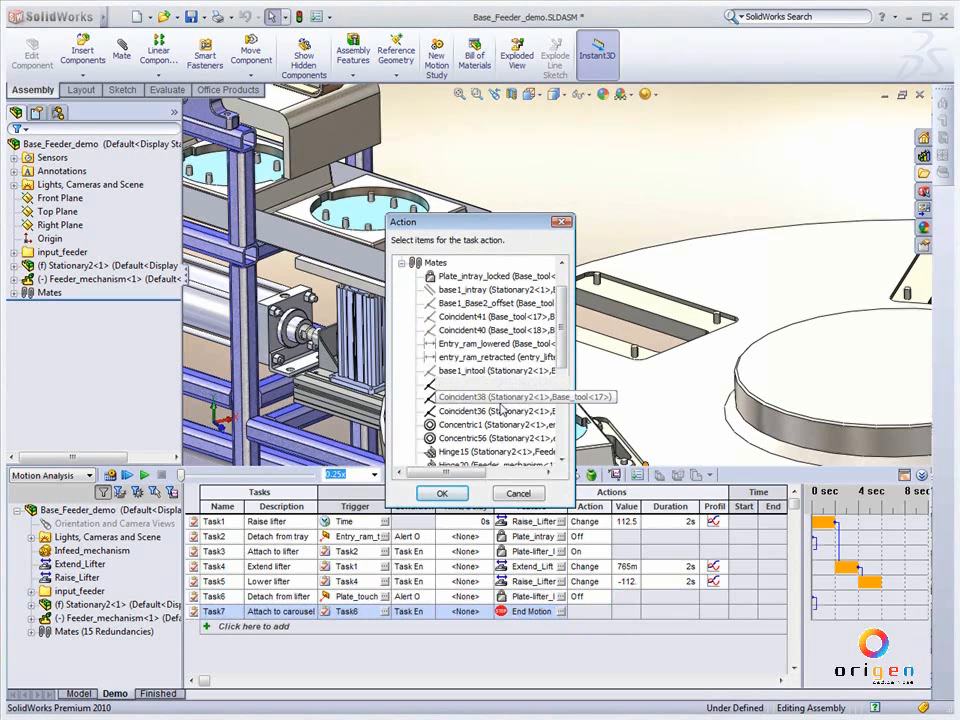
scroll(490, 388, down, 5)
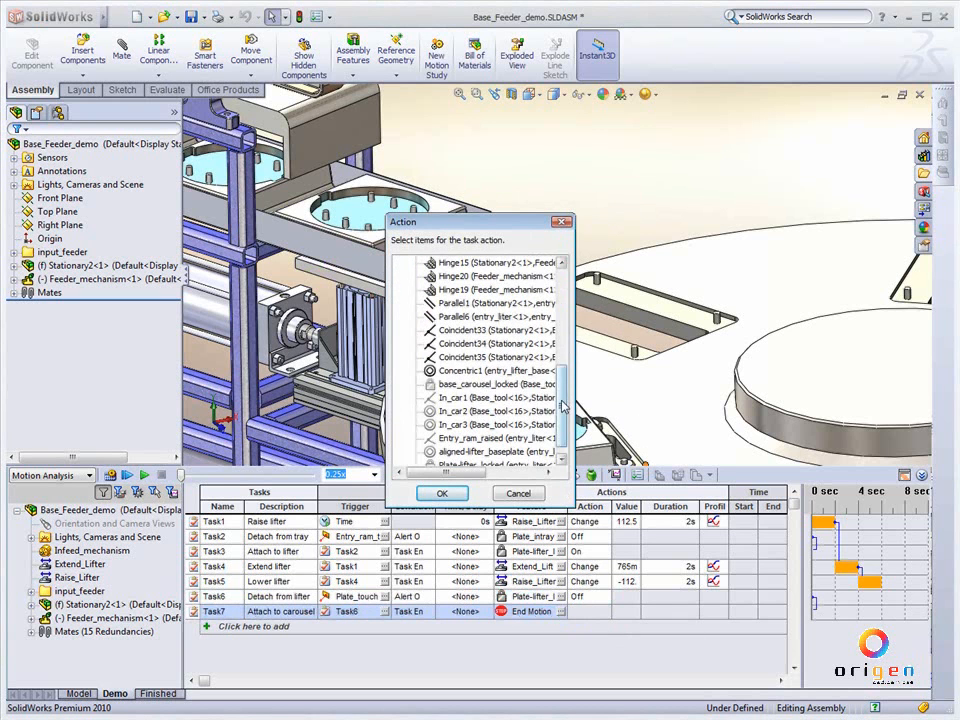
click(479, 390)
click(440, 493)
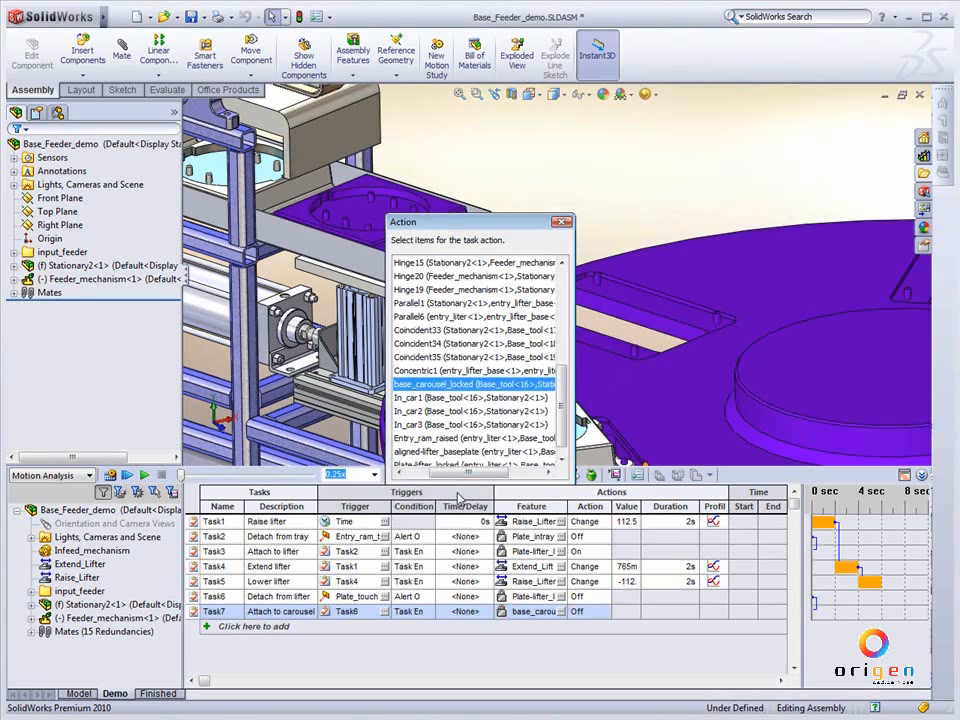
click(604, 612)
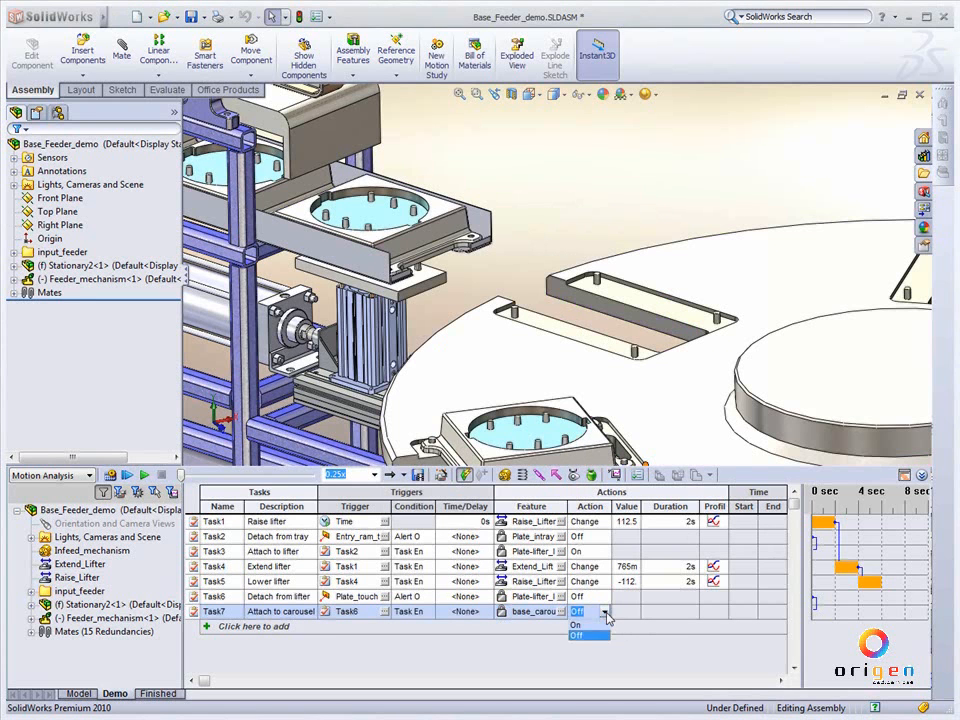
click(576, 622)
Add an eighth task described as "Retract lifter", triggered by the end of Task5 (Lower lifter).
click(274, 627)
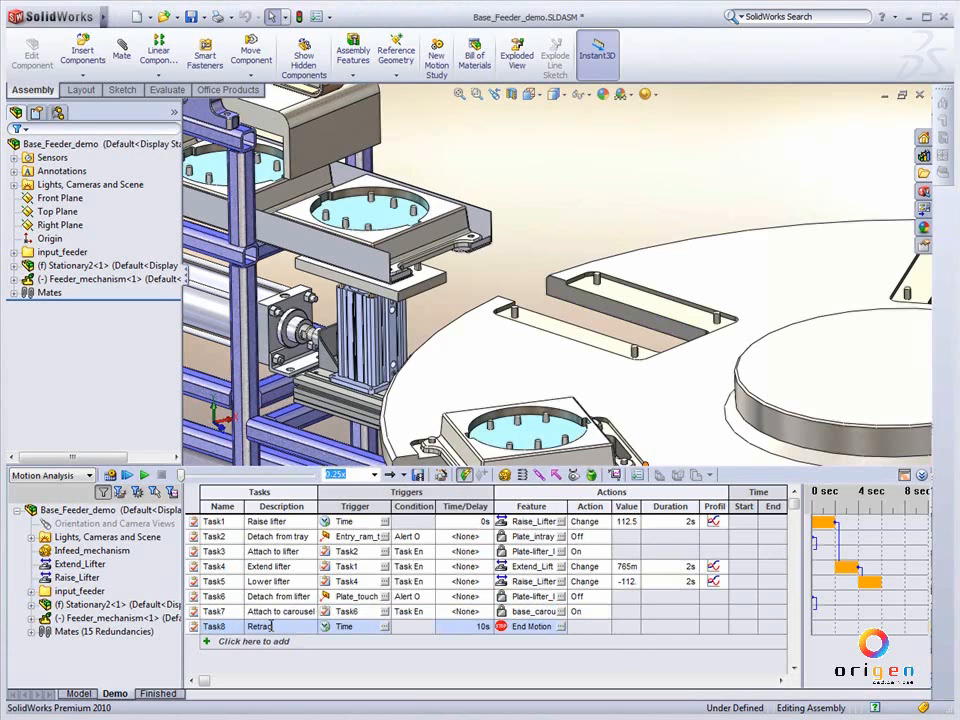
click(374, 628)
click(384, 627)
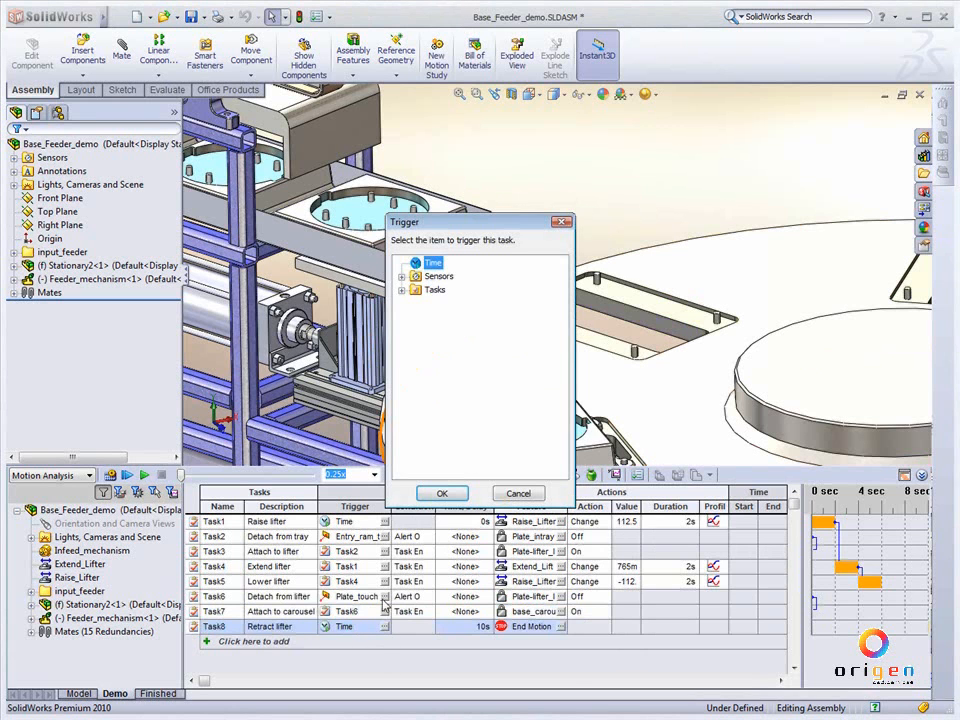
click(401, 290)
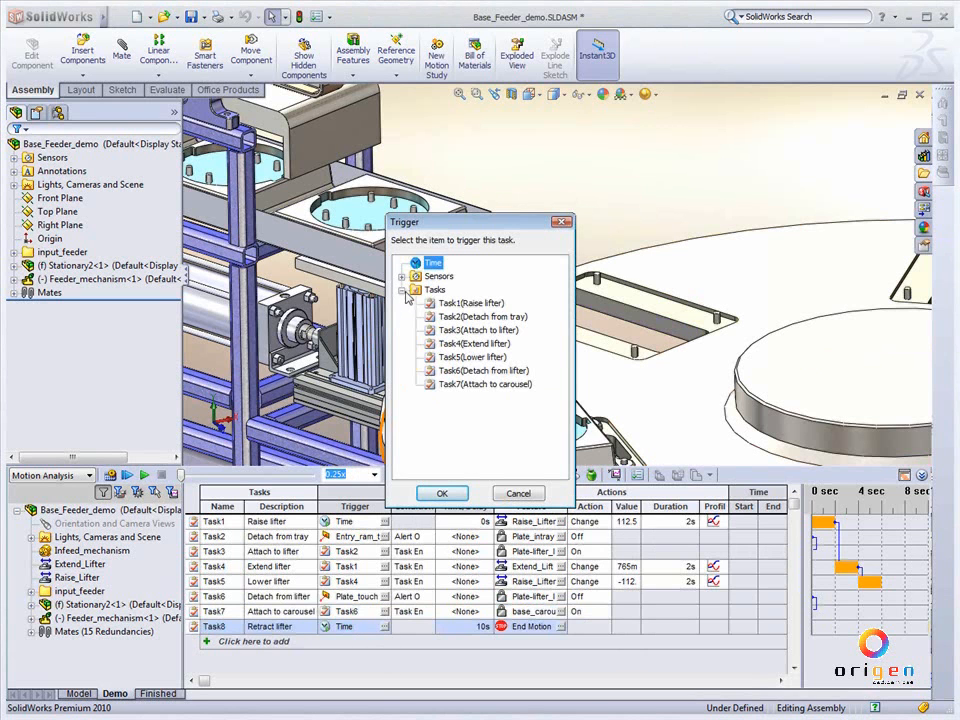
click(462, 357)
click(433, 497)
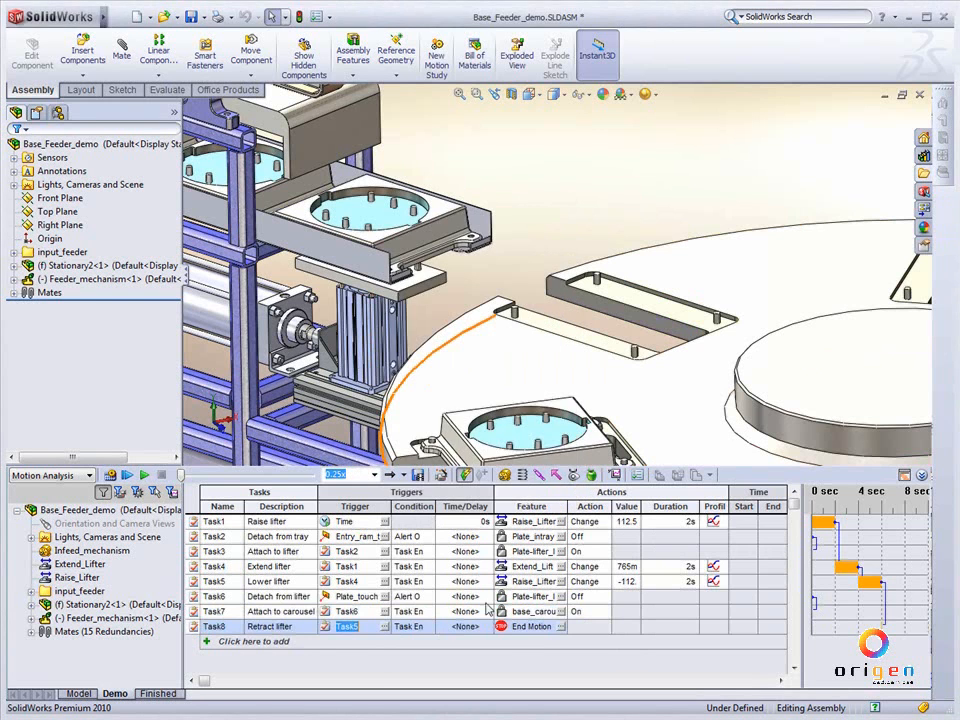
Assign the Extend_Lifter motor to the Retract lifter task with the Change action.
click(560, 626)
click(402, 277)
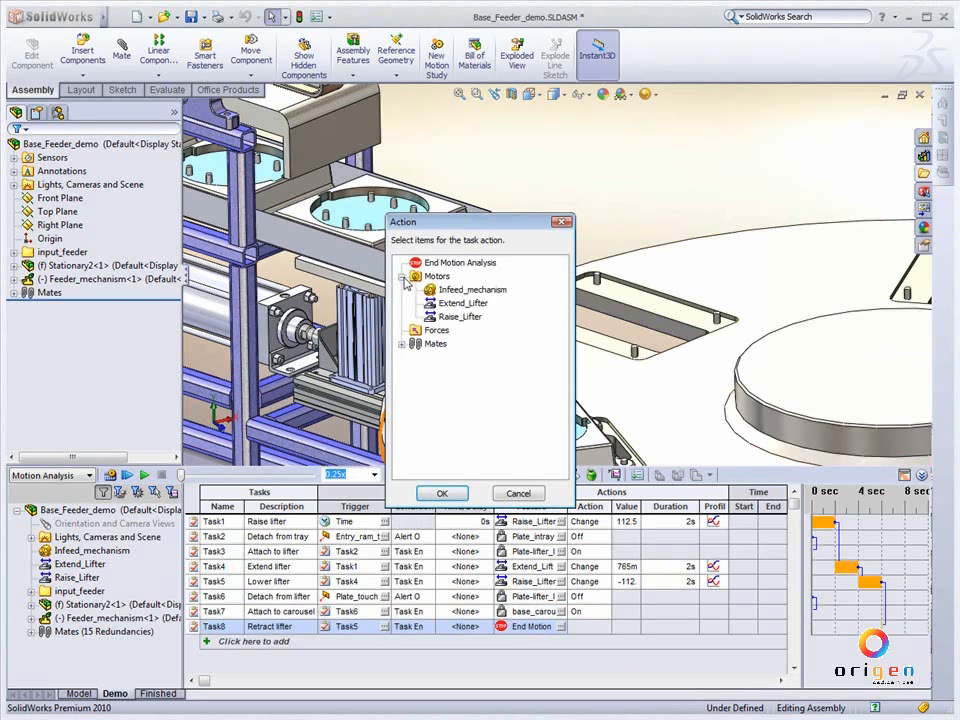
click(463, 303)
click(441, 493)
click(590, 627)
click(604, 628)
click(583, 662)
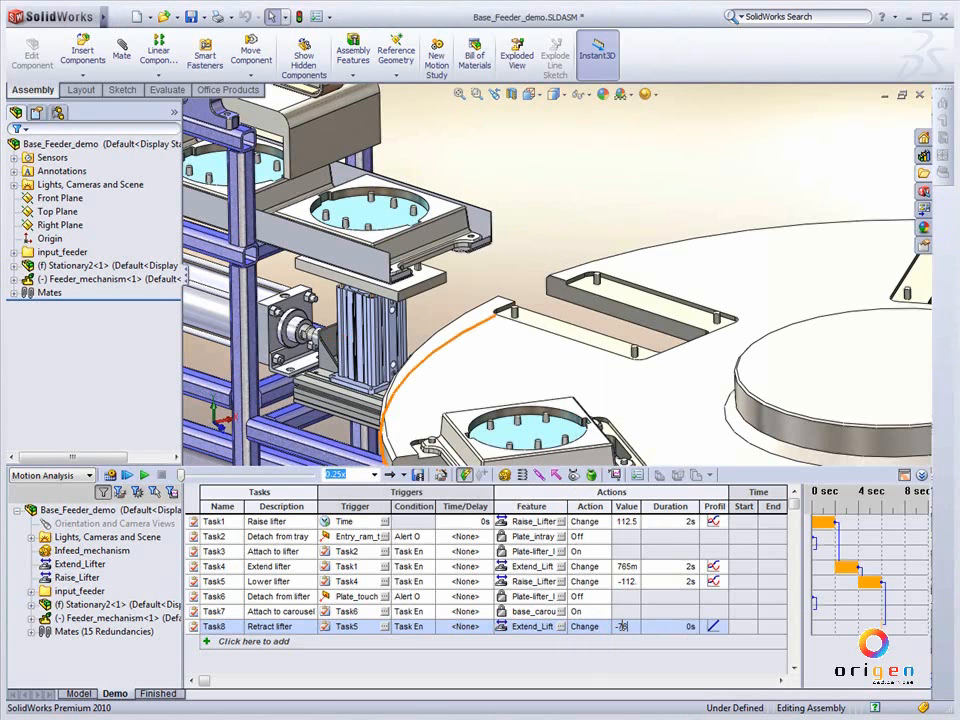
Give the Retract lifter task a value of -765 mm, a duration of 2 s and a Cycloidal profile.
click(703, 622)
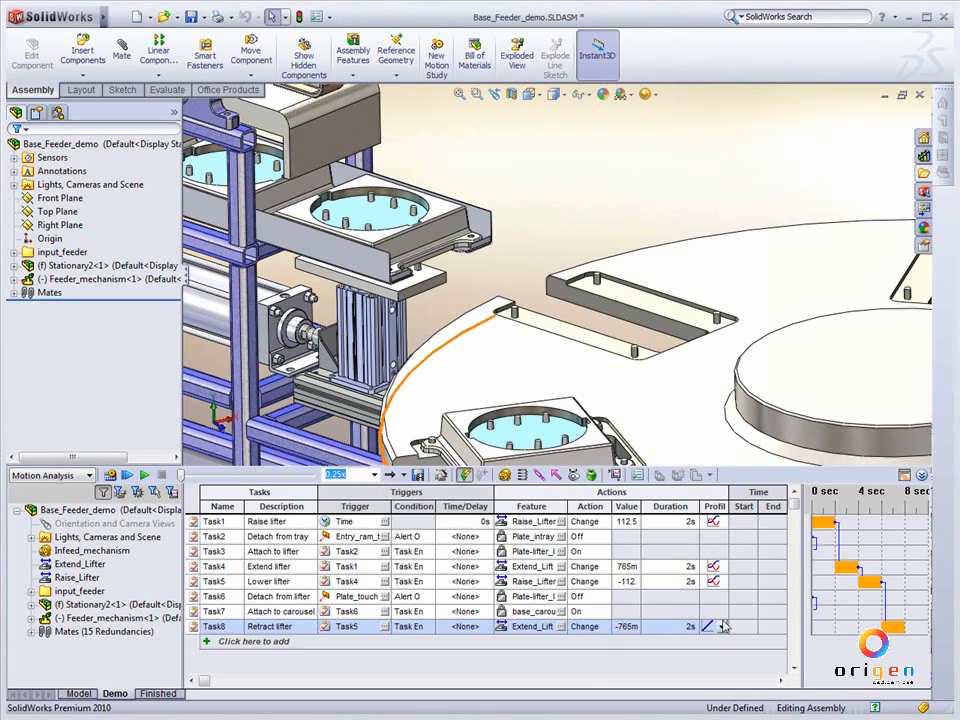
click(721, 627)
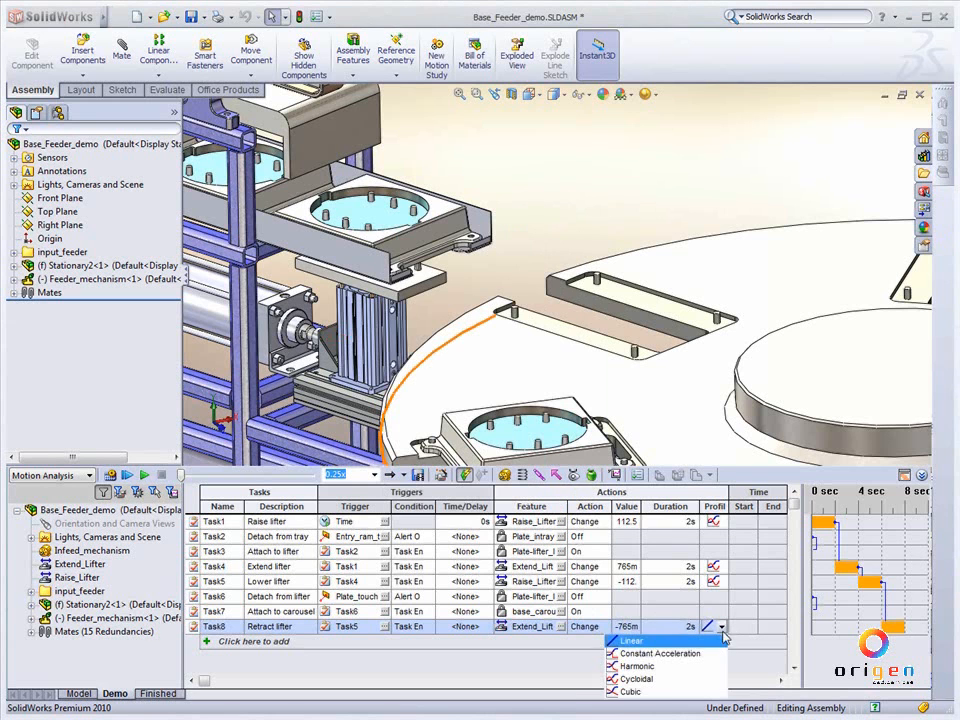
click(660, 690)
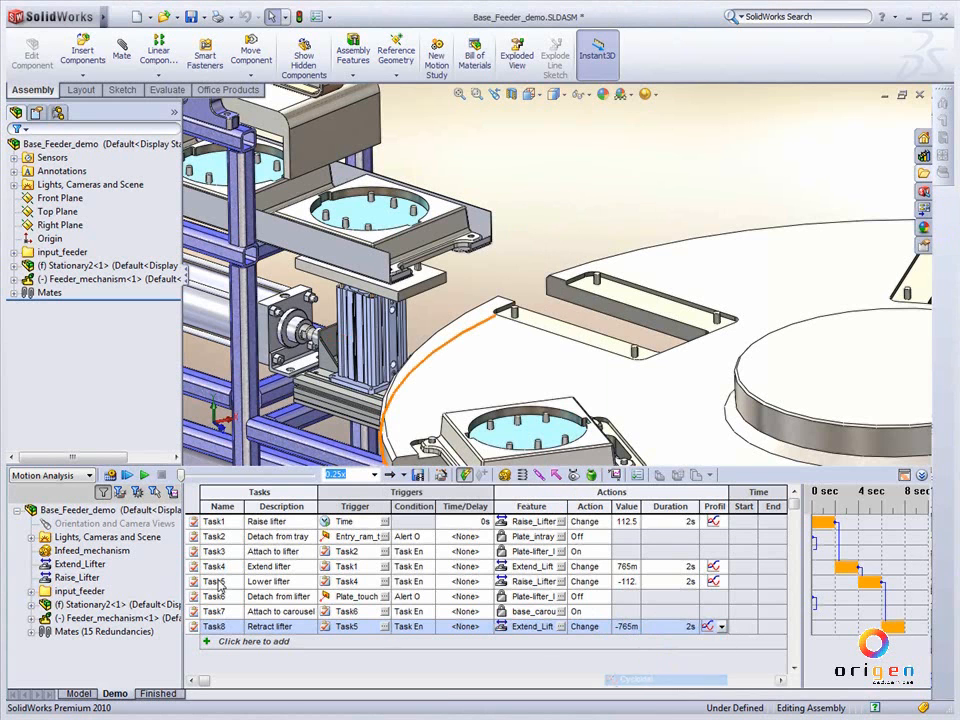
Add a ninth task described as "End" with the End Motion action, triggered by the end of Task8 (Retract lifter), and calculate the study.
click(266, 645)
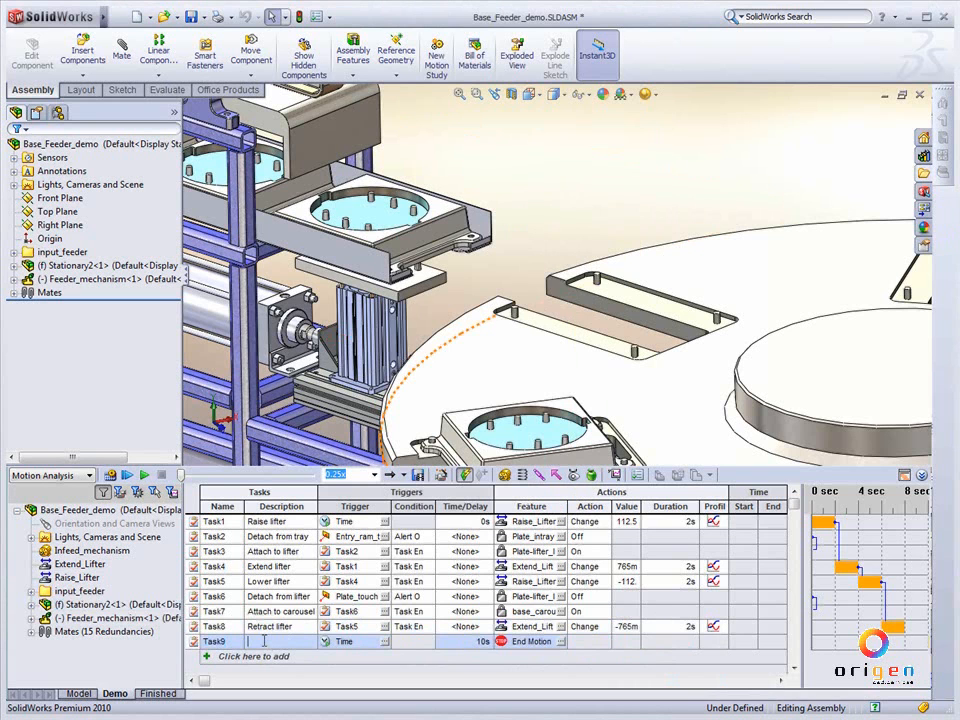
key(Tab)
click(385, 642)
click(401, 290)
click(455, 400)
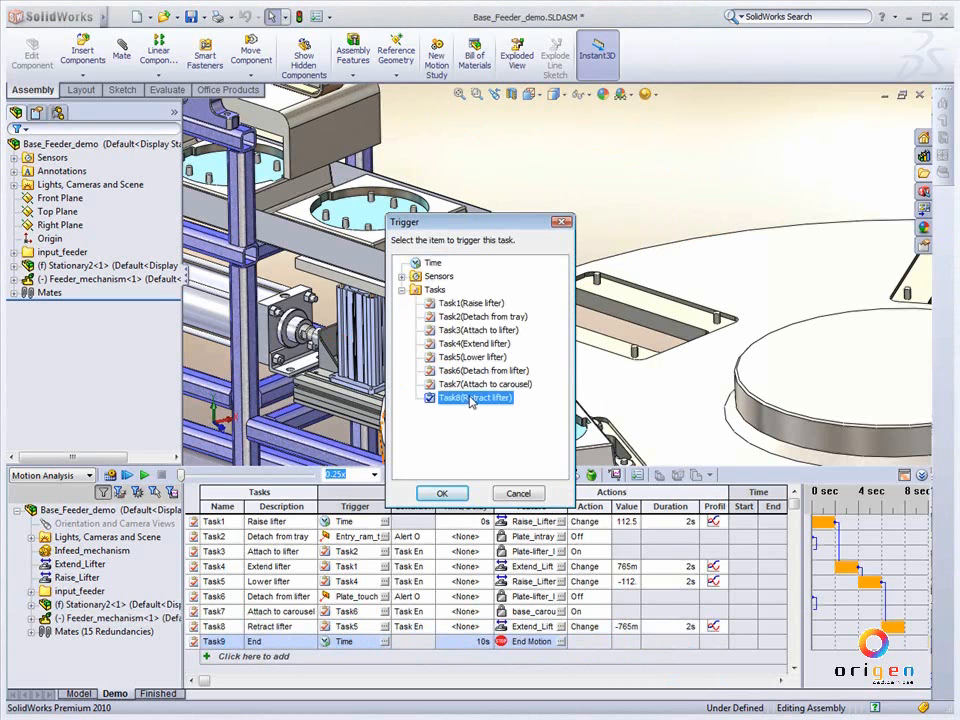
click(442, 493)
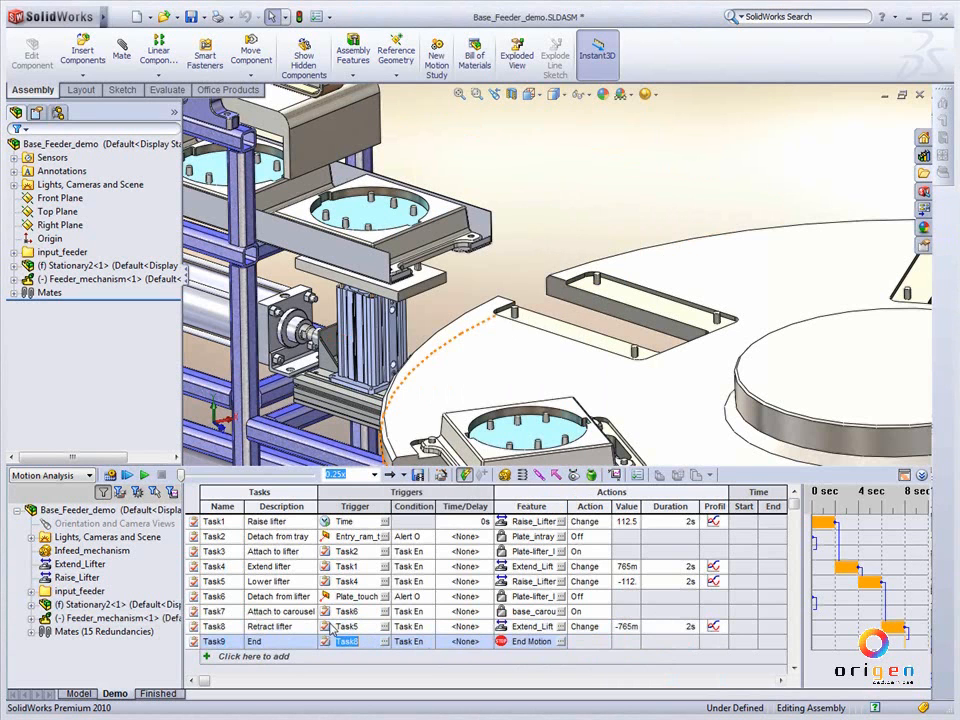
click(566, 195)
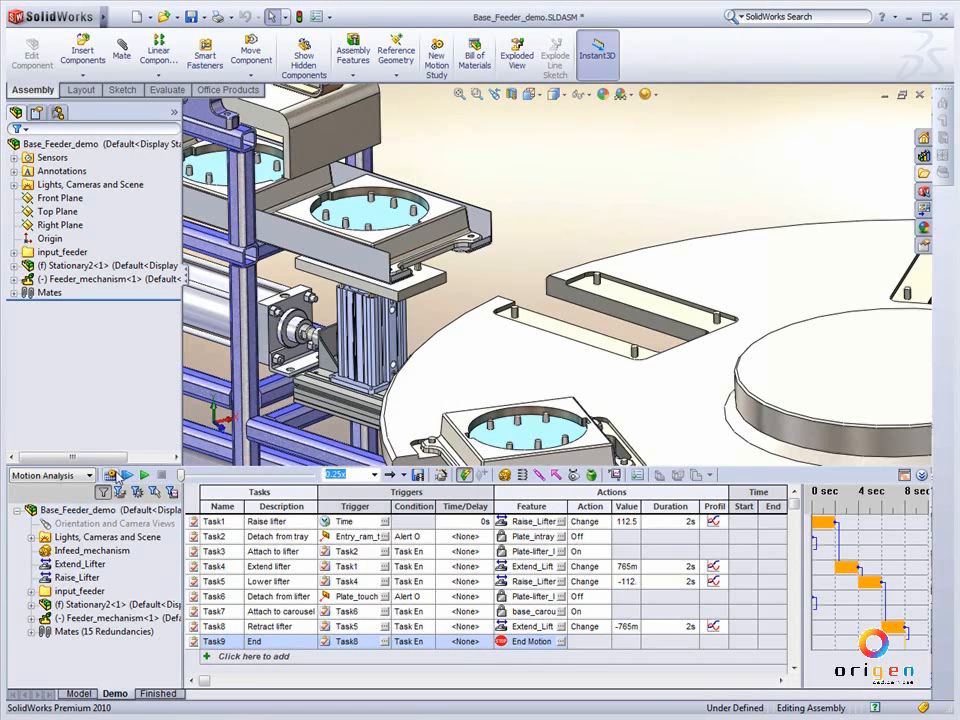
click(111, 476)
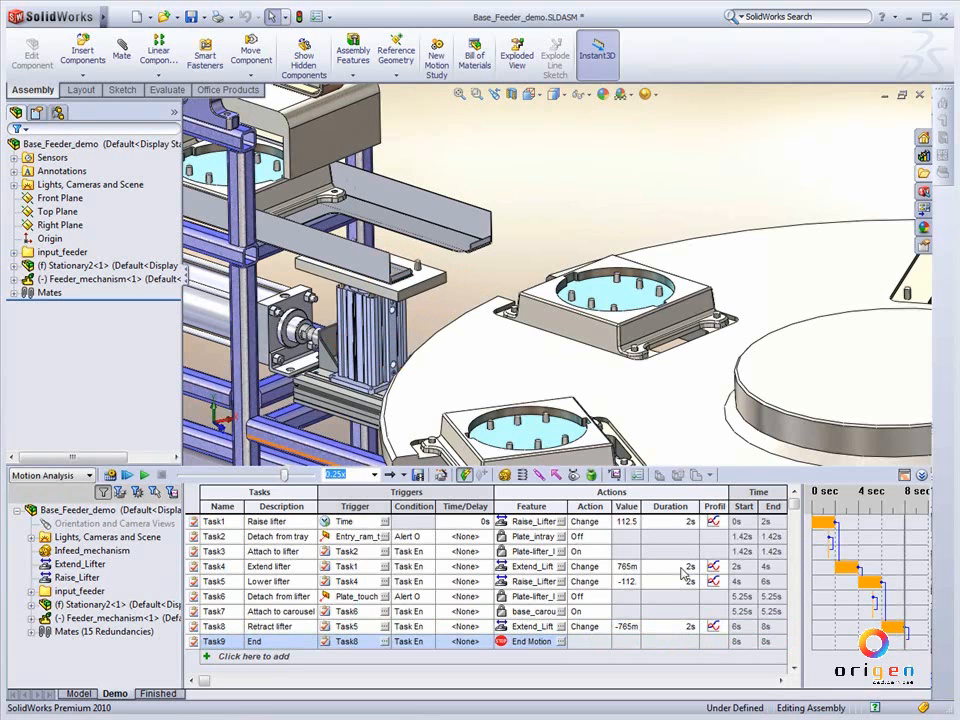
Set the durations of Extend lifter and Lower lifter to 1 s and of Retract lifter and Raise lifter to 3 s, and recalculate the study.
click(683, 567)
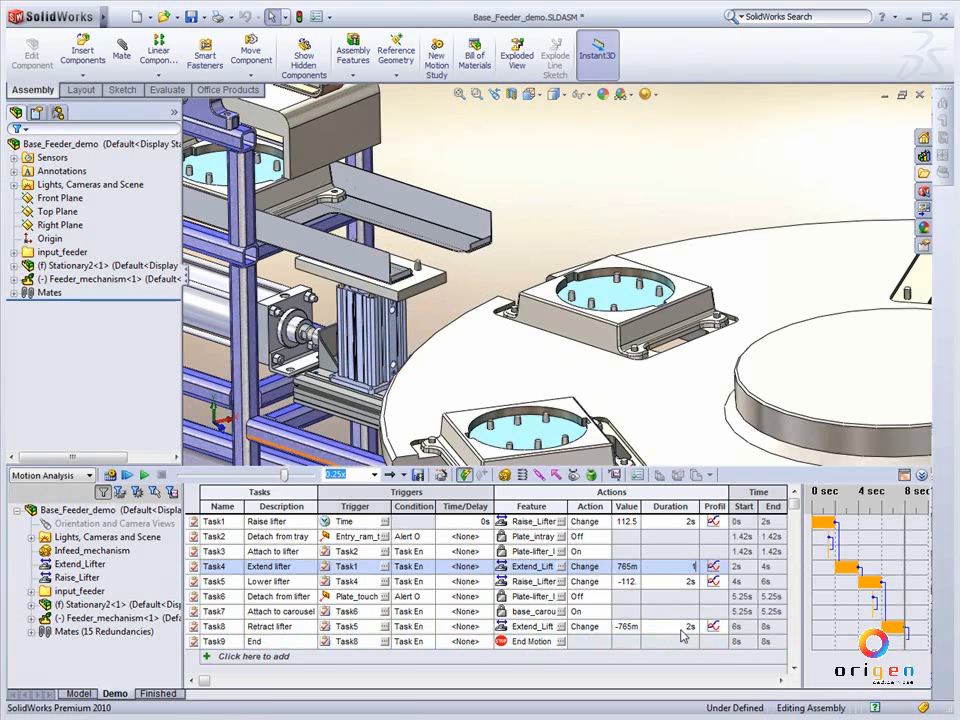
click(686, 581)
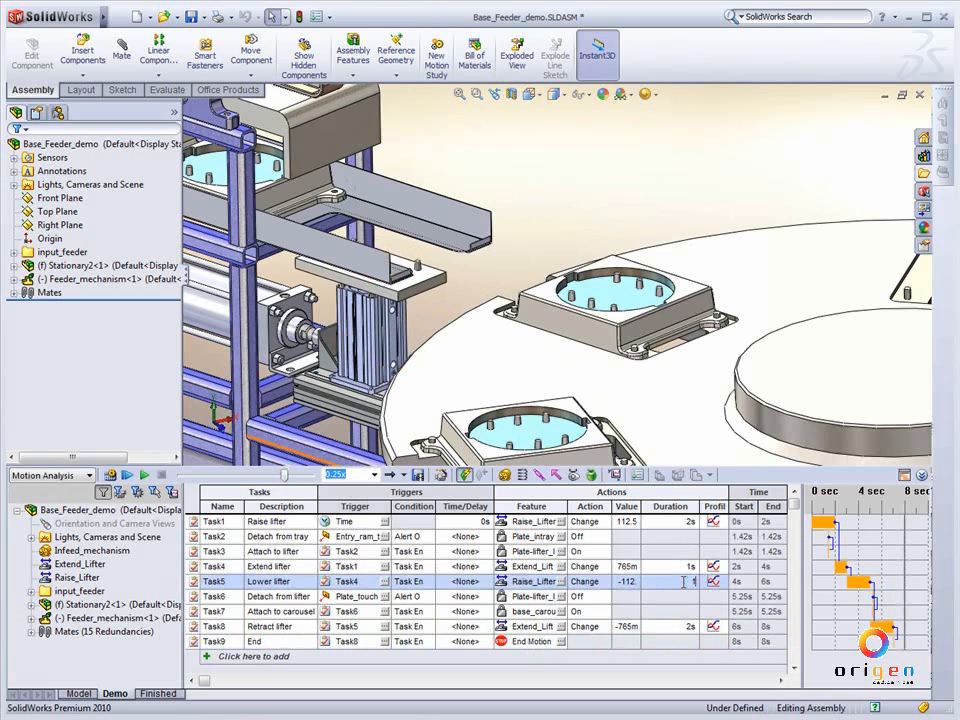
click(677, 627)
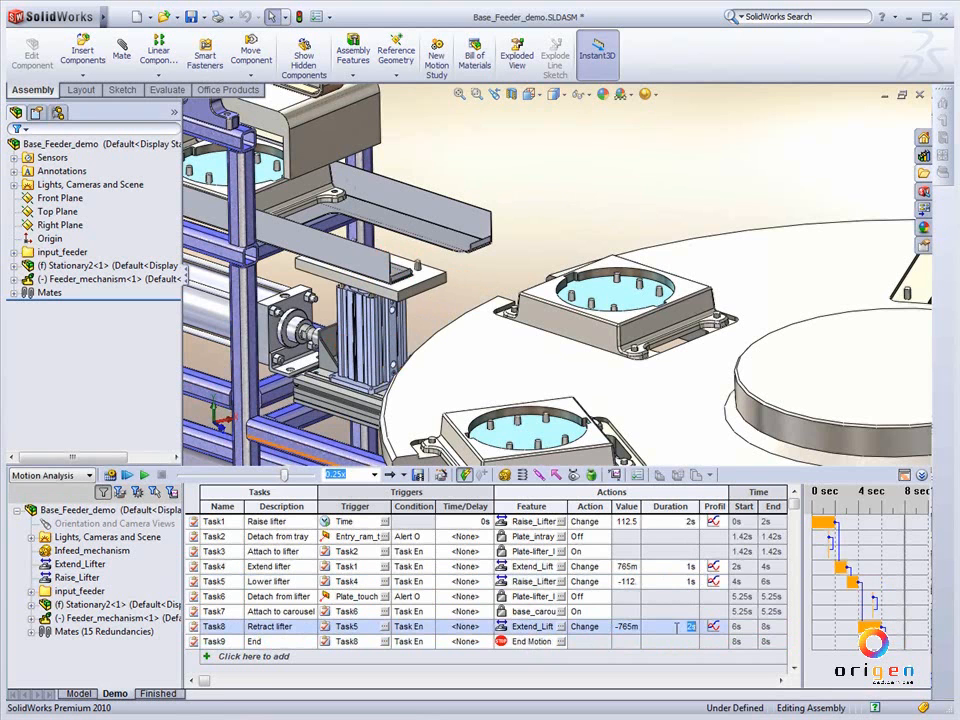
text(3)
click(685, 523)
text(3)
key(Tab)
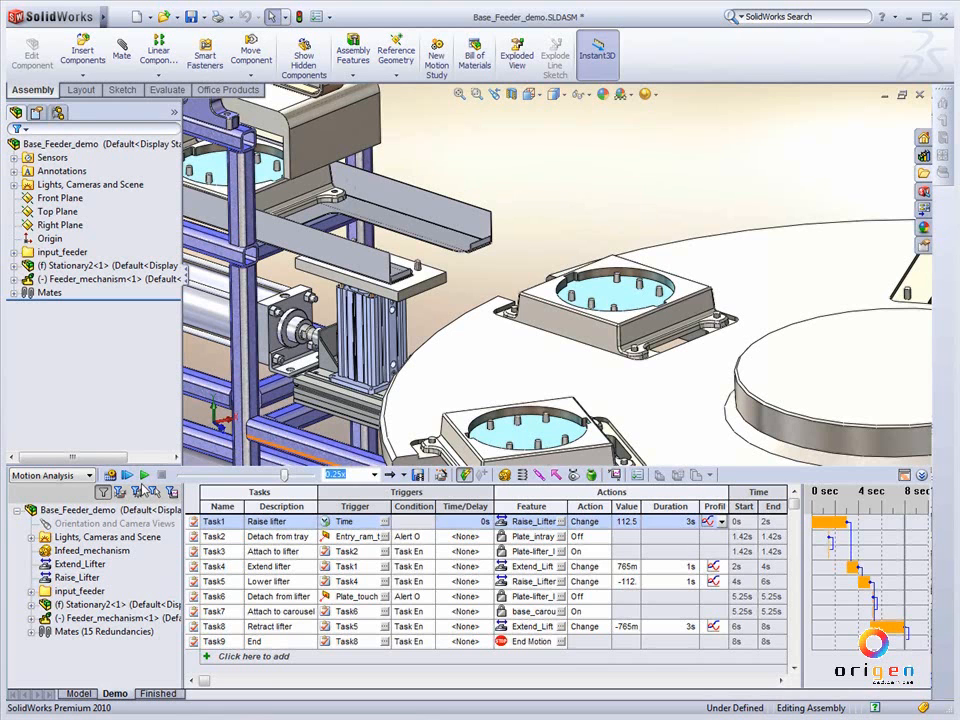
click(111, 475)
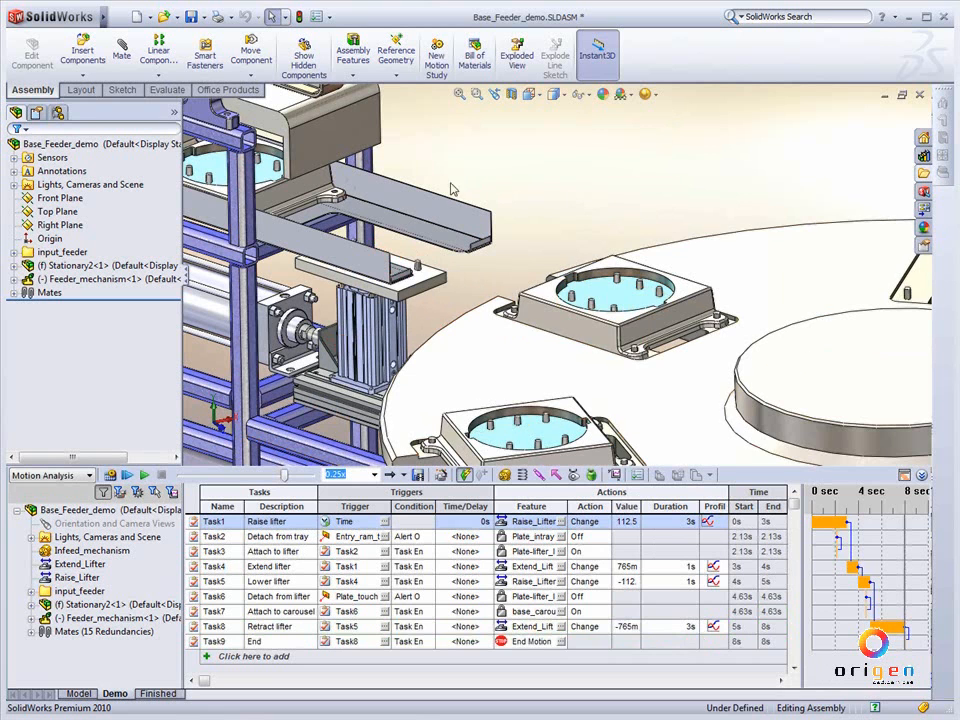
Switch to the Assembly_station assembly, expand its motion study and show it in the event-based view.
key(ctrl+Tab)
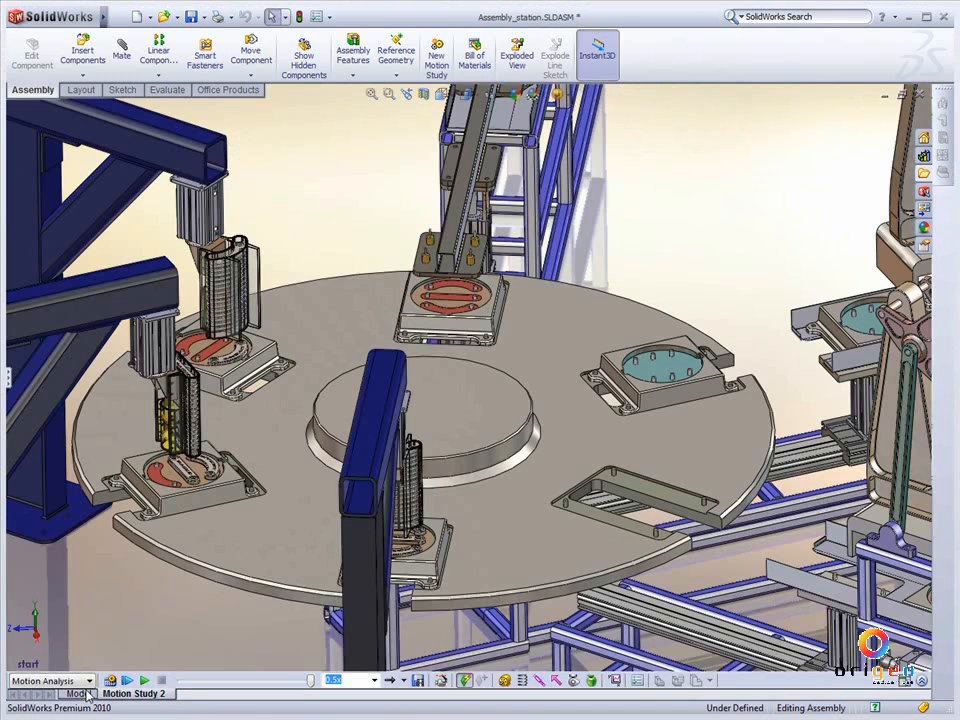
click(920, 680)
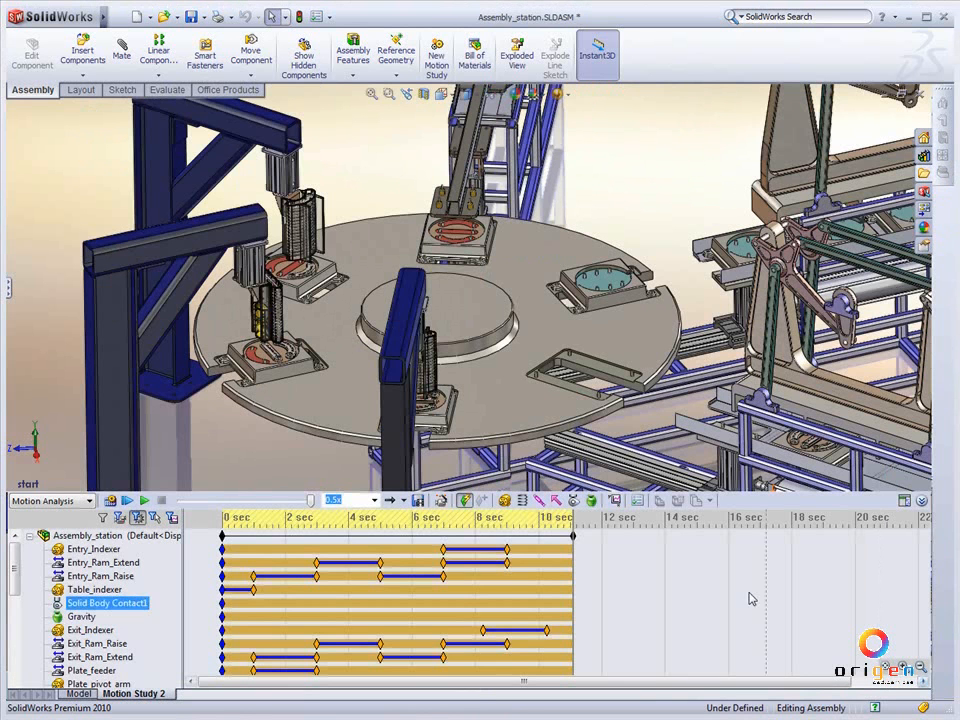
click(904, 501)
drag(795, 558, 806, 530)
click(683, 152)
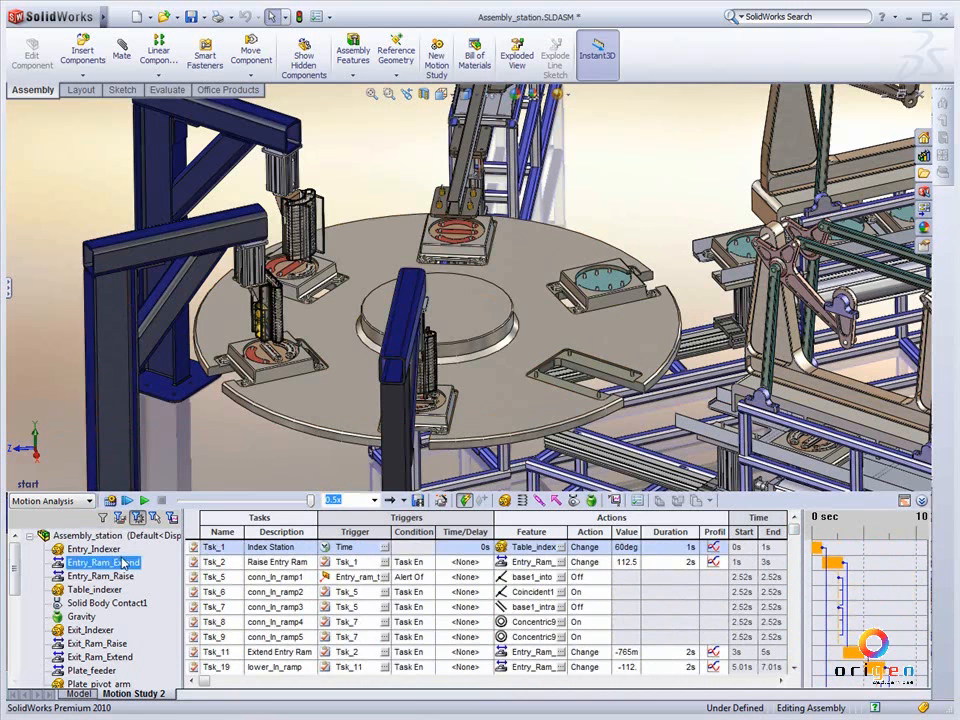
Set up a new results plot of linear velocity magnitude against time for the base tool's face on the entry feeder.
click(611, 503)
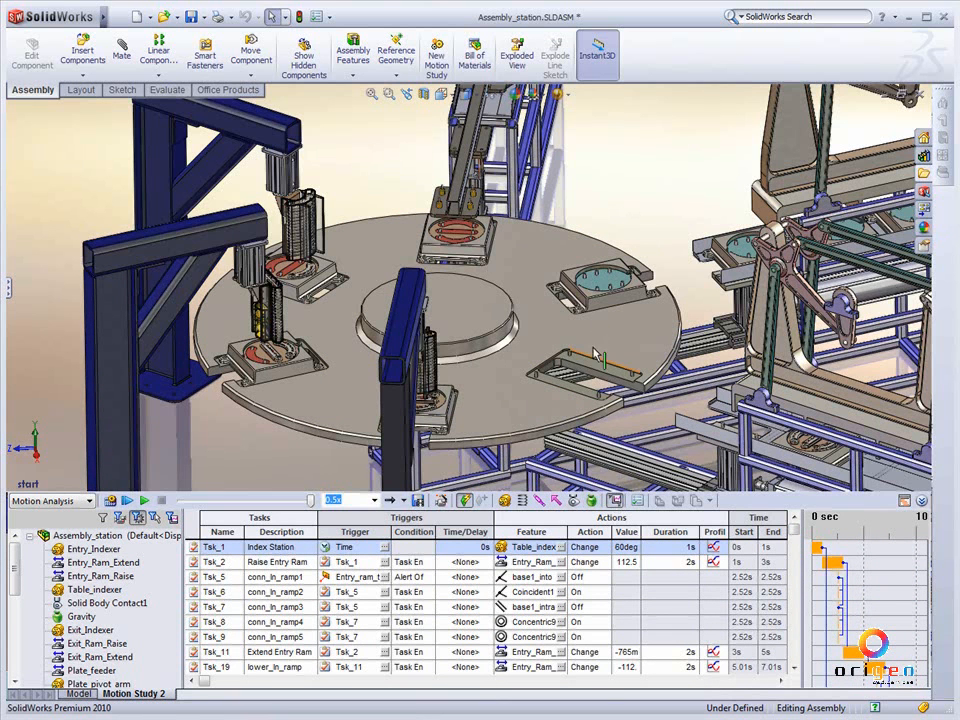
click(8, 288)
click(726, 248)
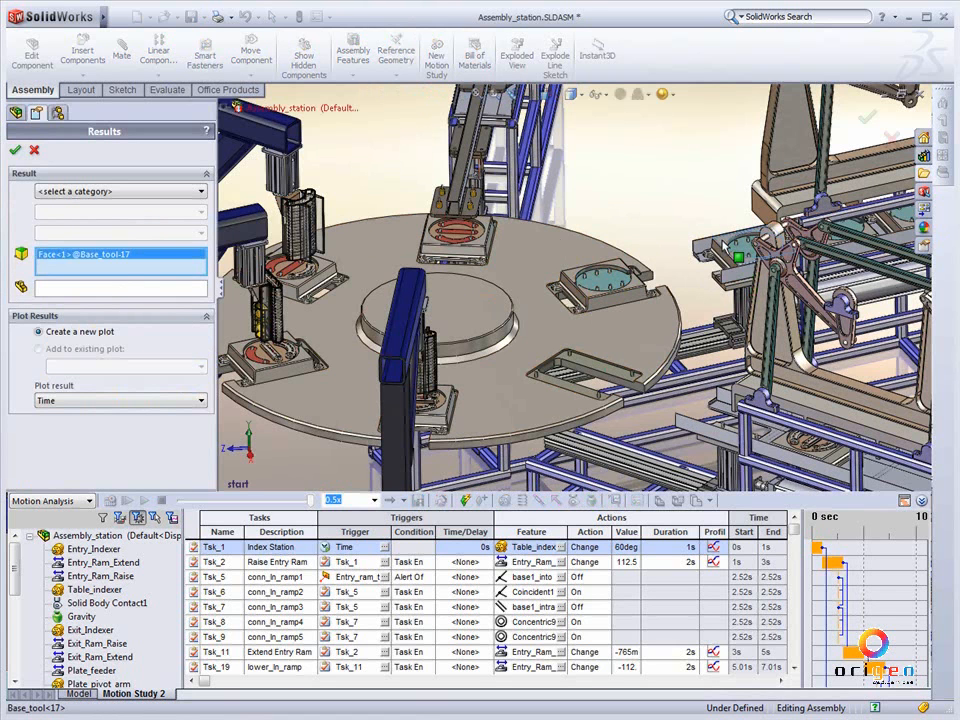
click(150, 191)
click(146, 215)
click(155, 212)
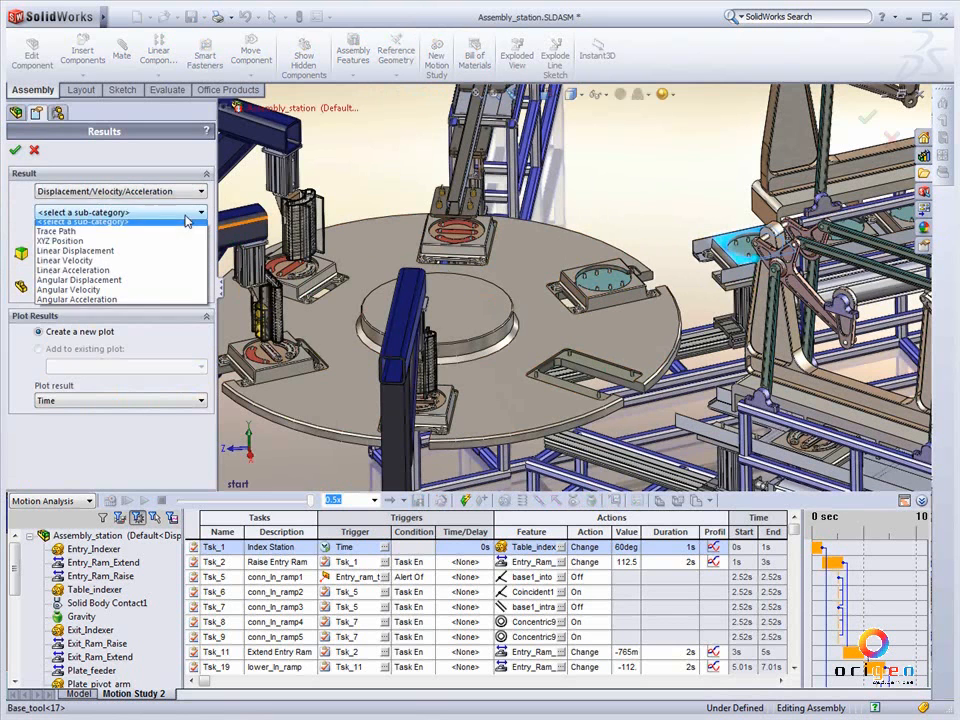
click(152, 265)
click(125, 233)
click(95, 283)
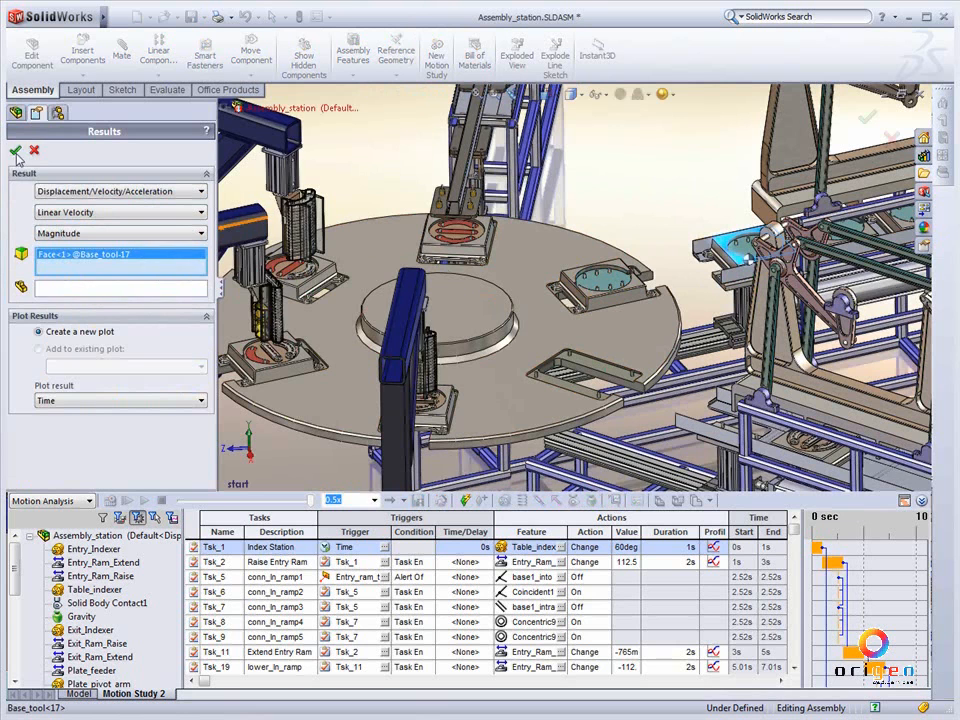